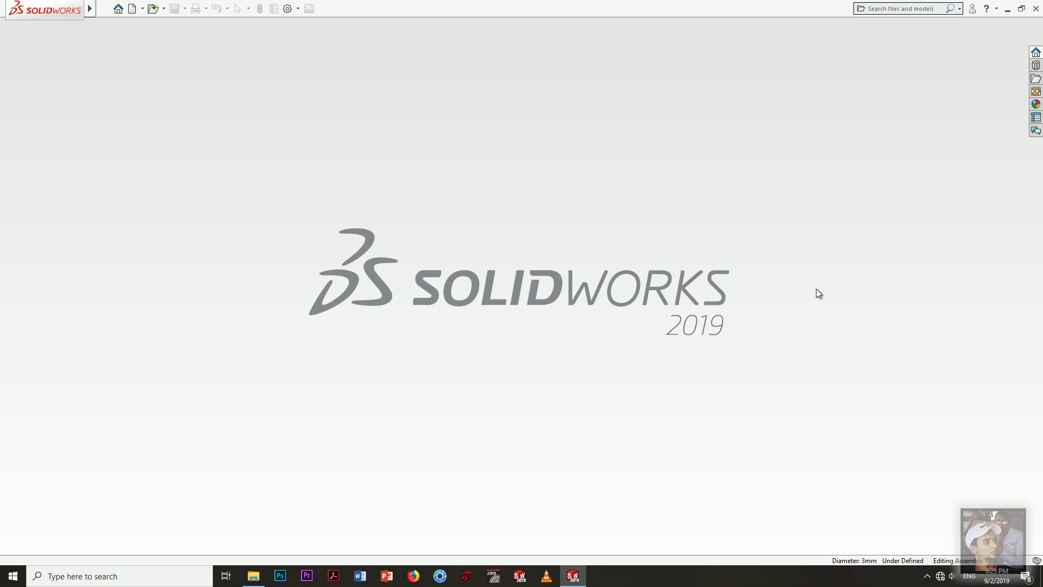
Start a new SOLIDWORKS assembly document
click(133, 9)
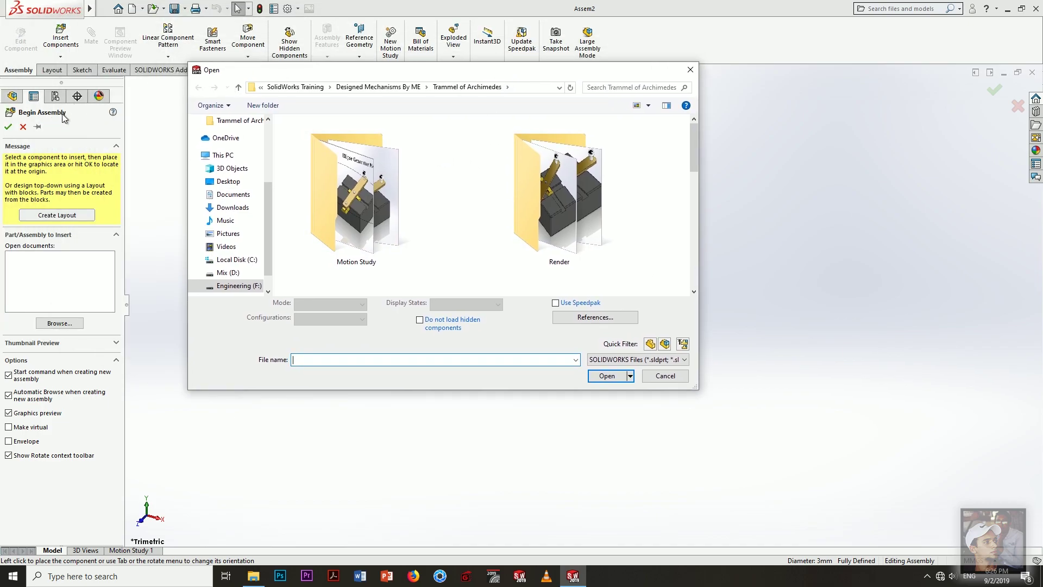
Show the Trammel of Archimedes folder as large icons and open Part1 through Part4
drag(691, 136, 698, 194)
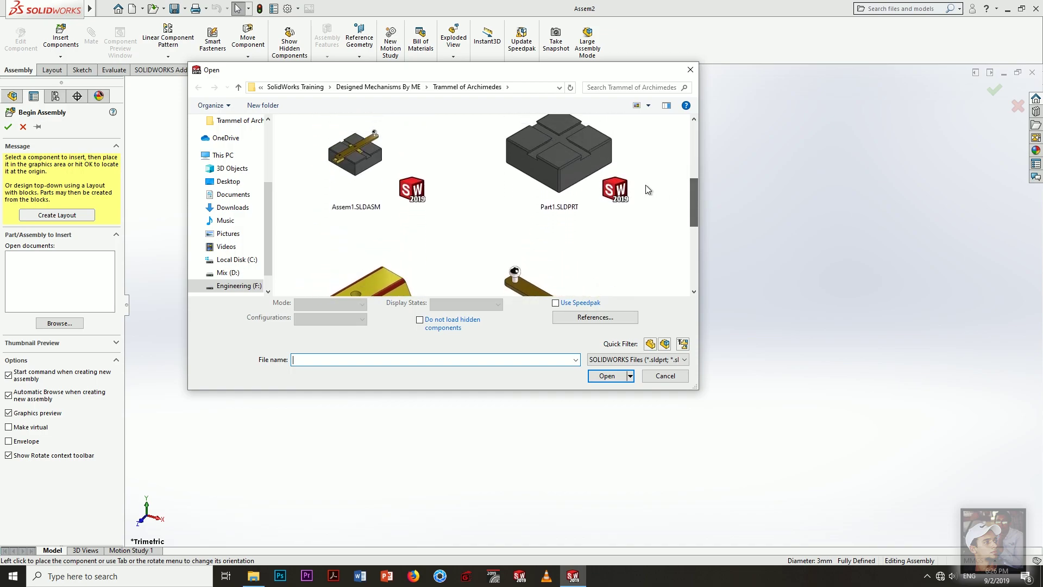
click(613, 164)
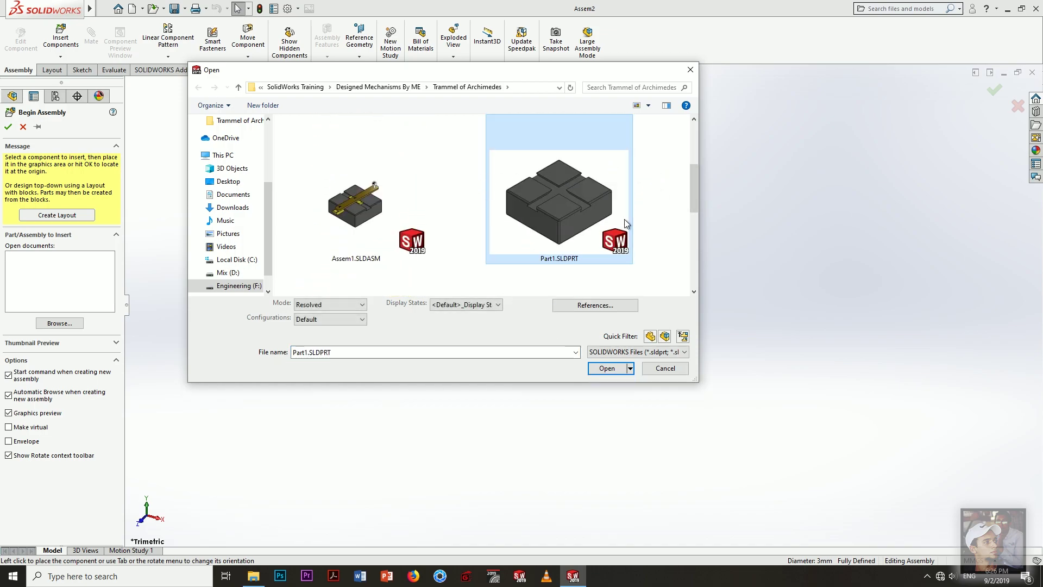
scroll(624, 220, down, 2)
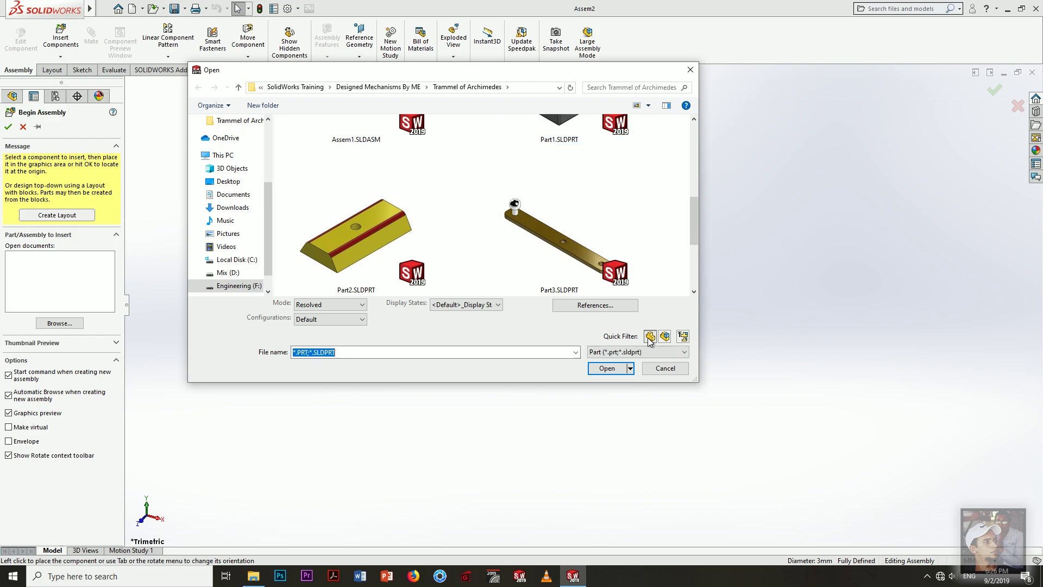
click(645, 105)
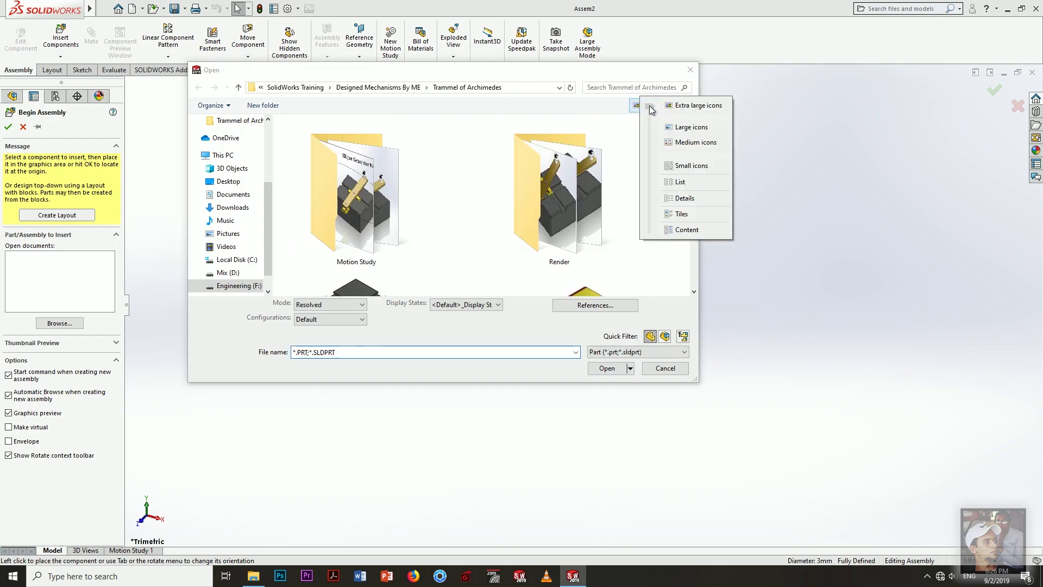
click(670, 131)
drag(618, 195, 432, 119)
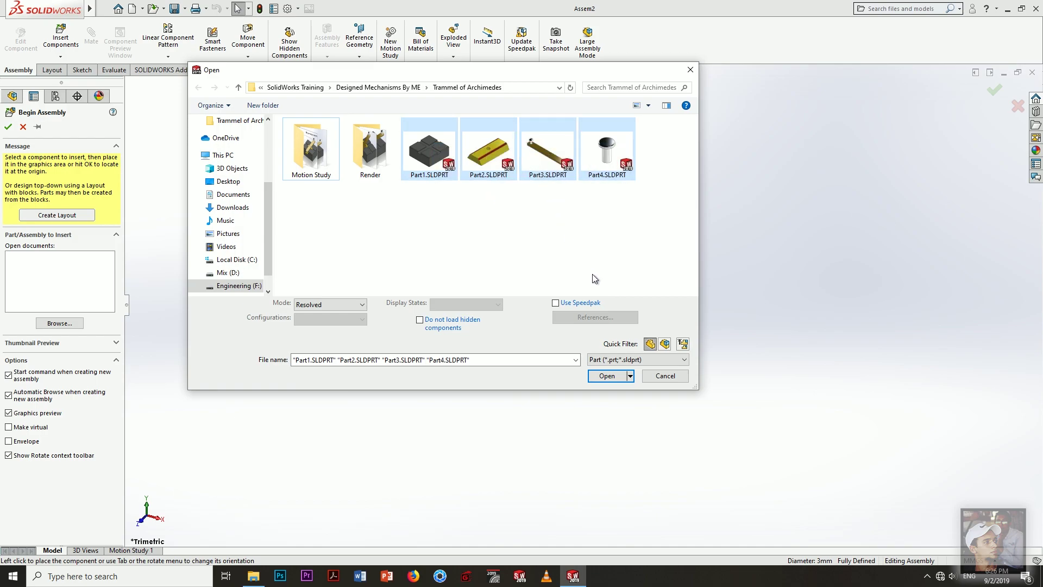
click(606, 376)
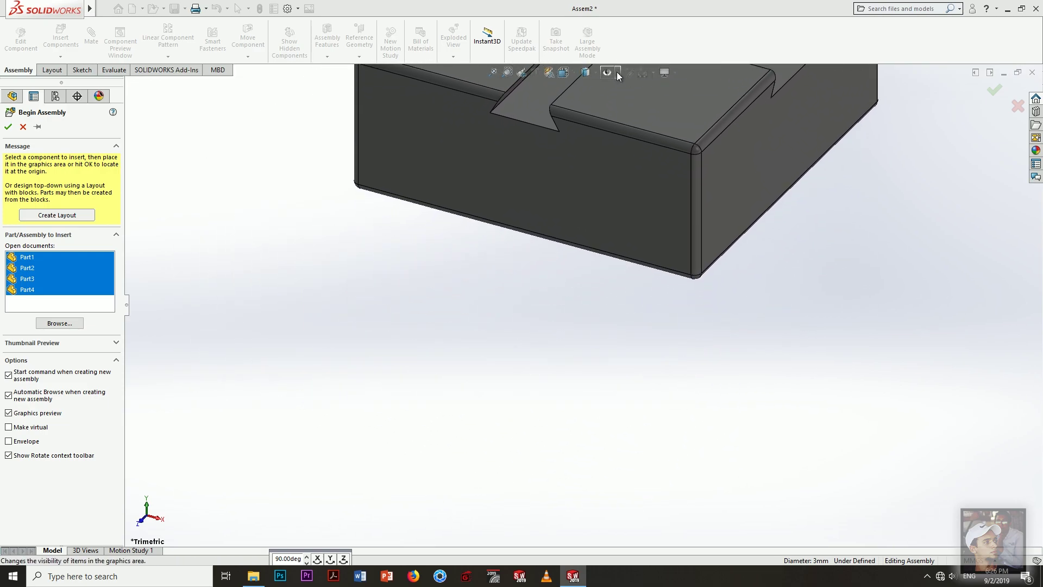
Drop Part1, the grooved dark base block, into the assembly, with Part2 queued next
click(617, 72)
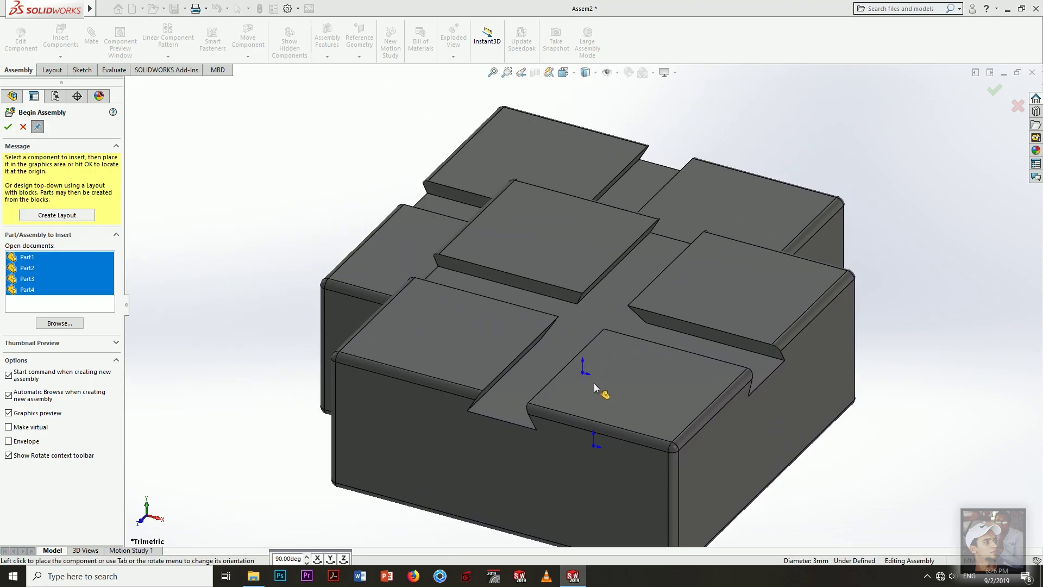
click(595, 380)
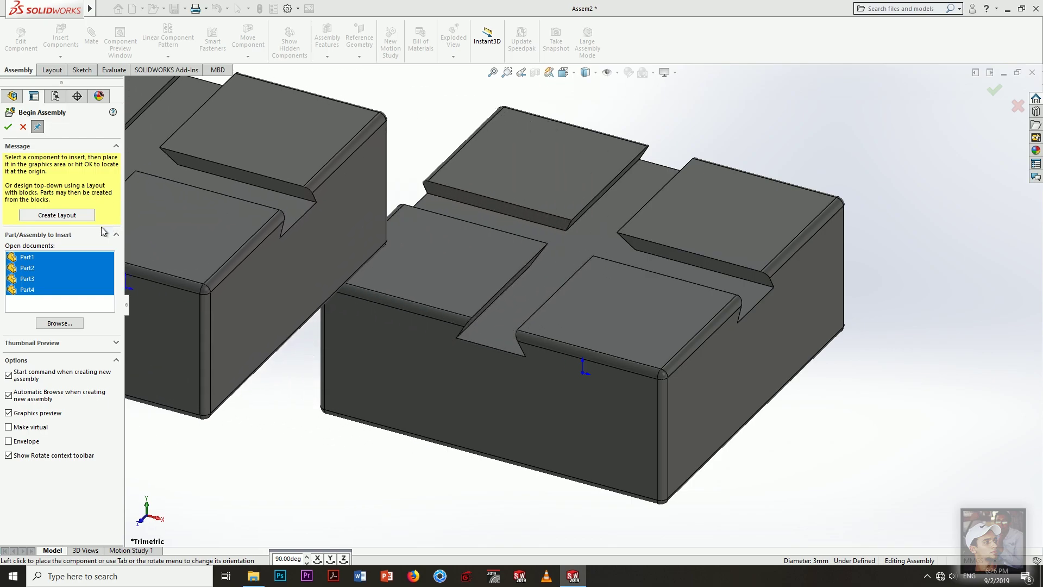
click(44, 267)
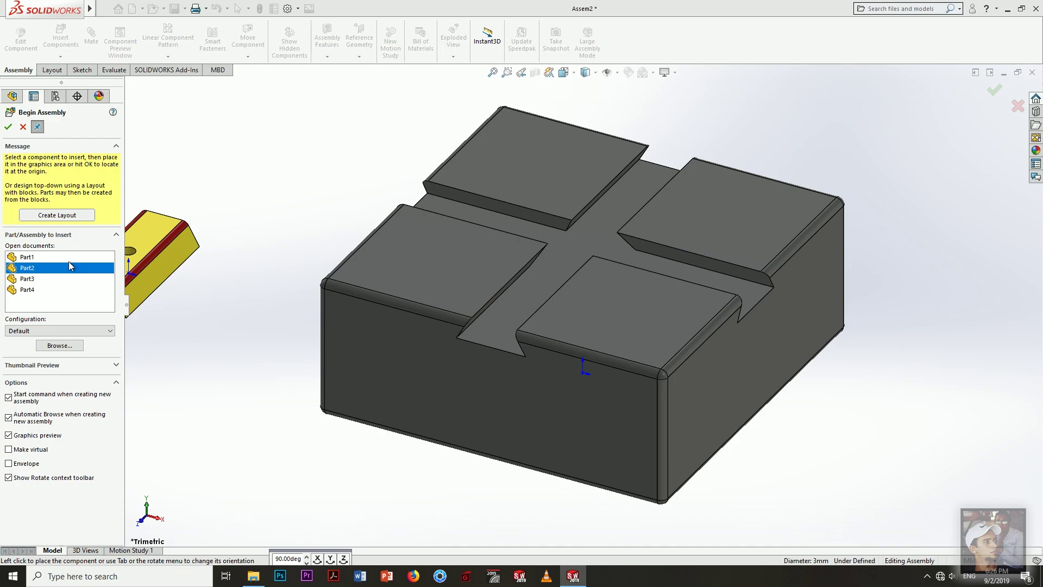
Place two Part2 sliders in the base slots, rotating the second 90° about Y
scroll(533, 278, up, 3)
scroll(567, 284, down, 1)
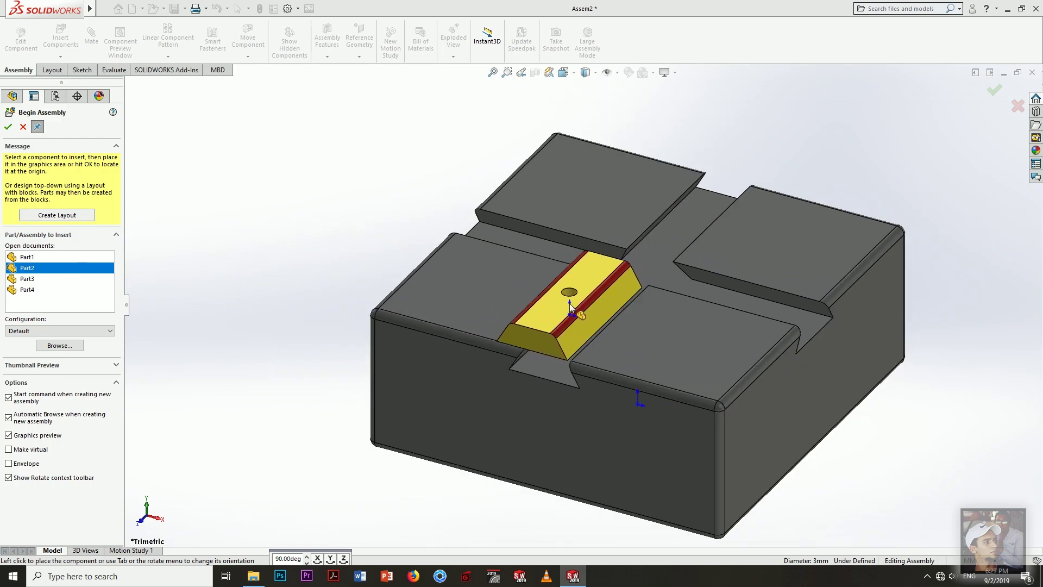
click(572, 305)
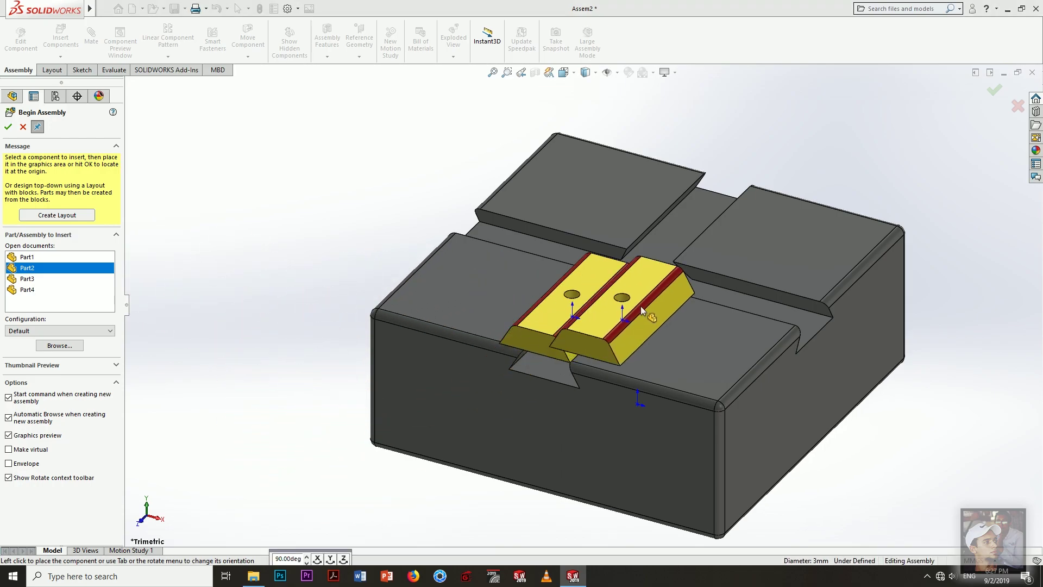
click(329, 558)
click(329, 558)
click(329, 558)
click(330, 558)
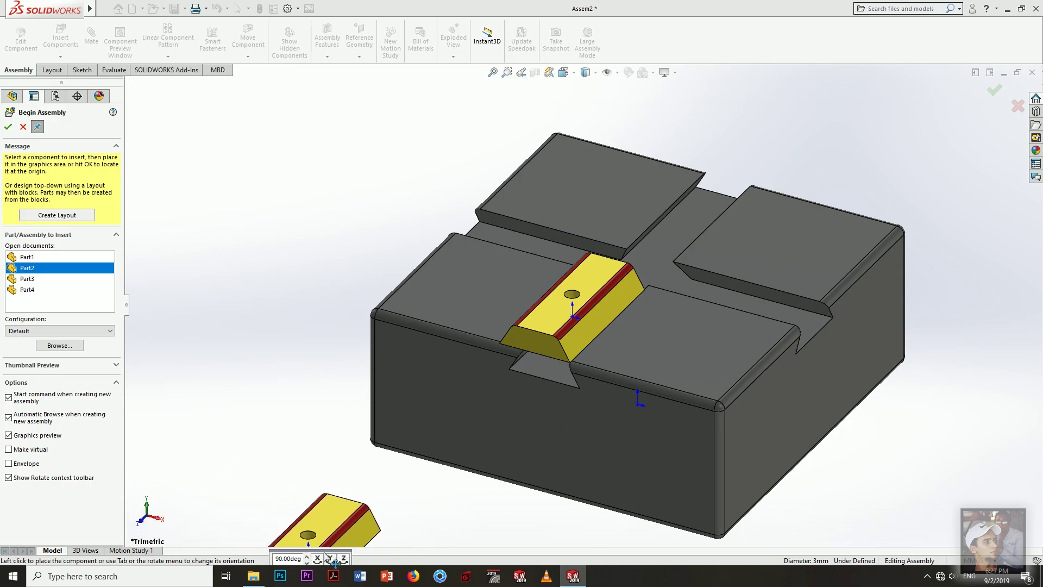
click(331, 559)
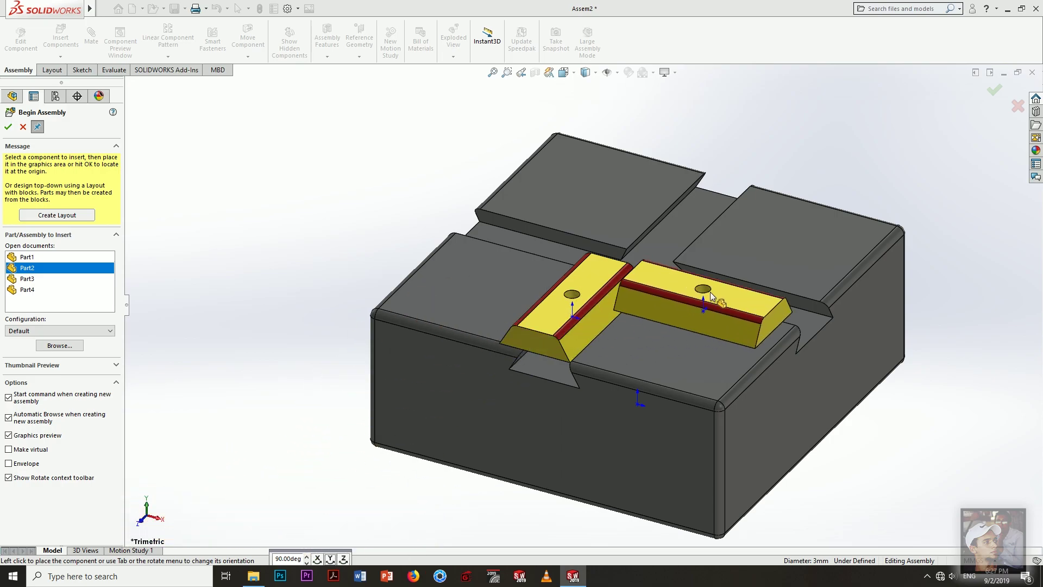
click(781, 278)
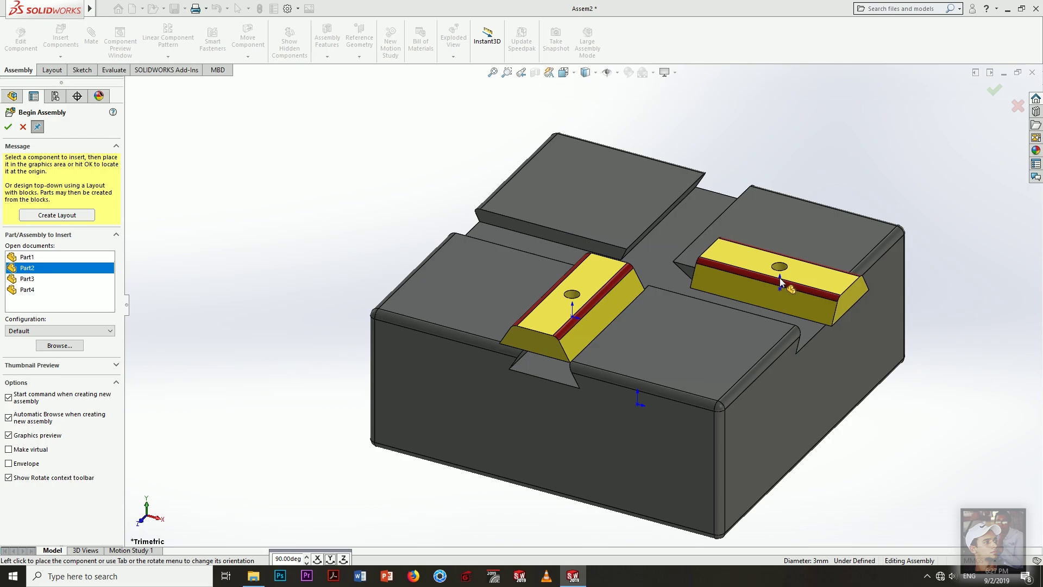
Place the Part3 arm, turned about Y, across the sliders and two Part4 pins above
click(35, 279)
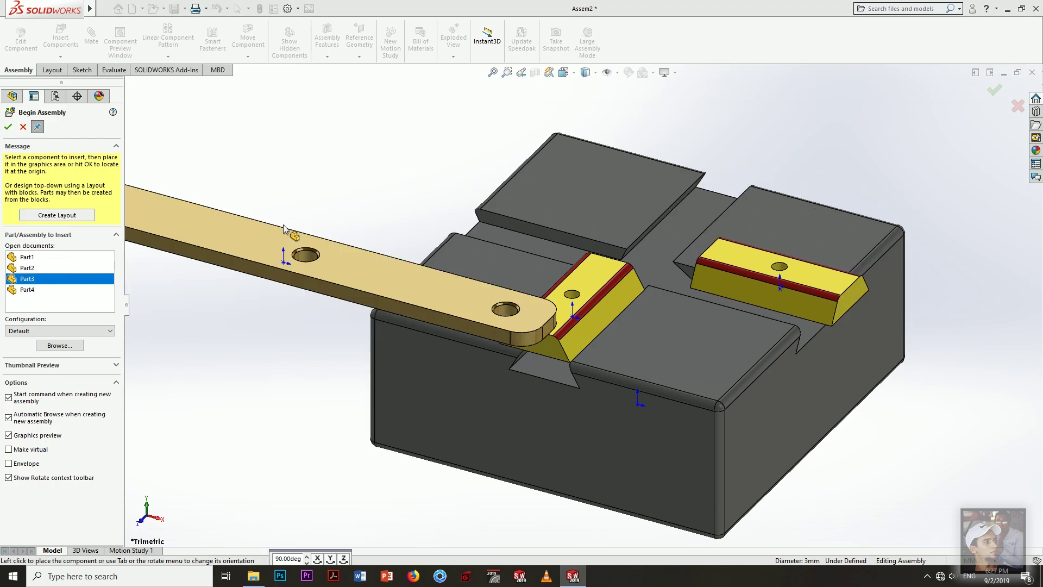
scroll(576, 204, up, 3)
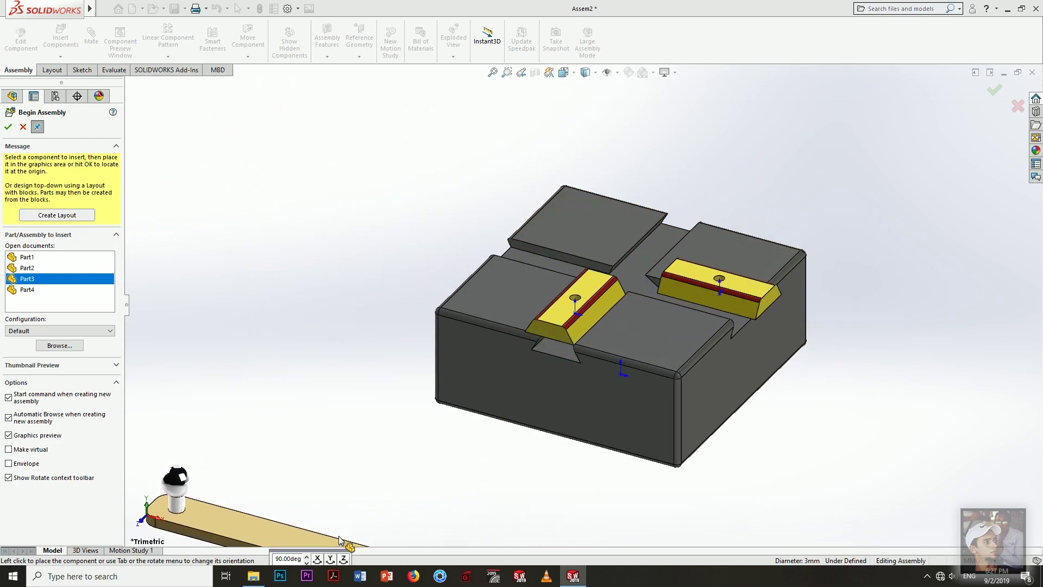
click(330, 559)
click(330, 558)
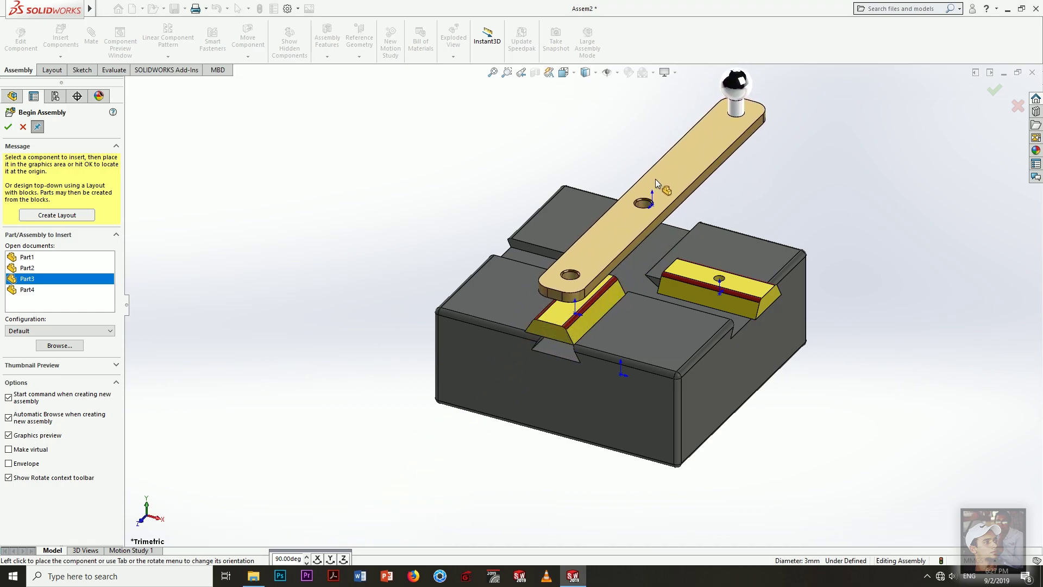
click(742, 213)
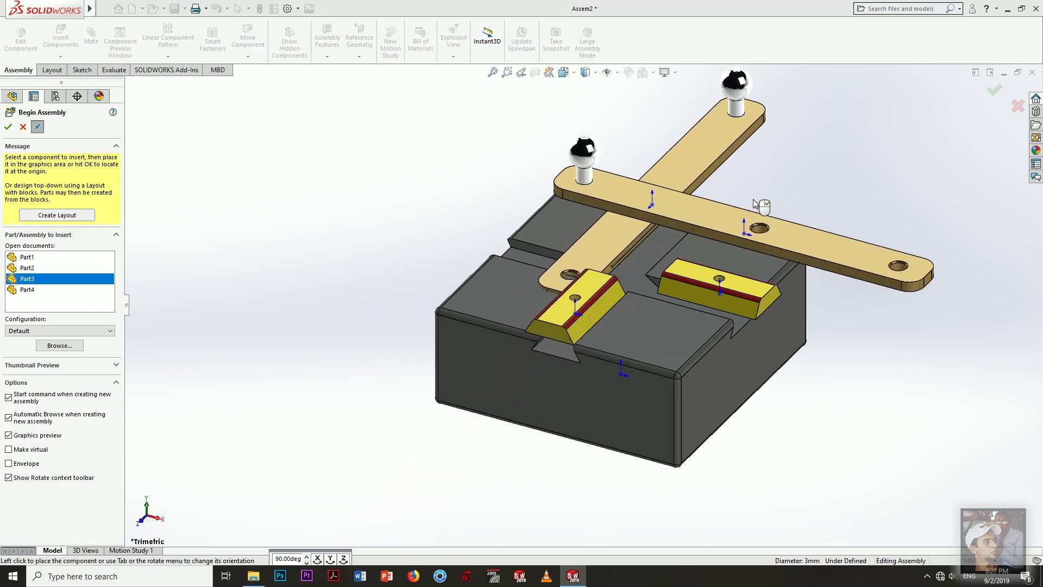
click(34, 293)
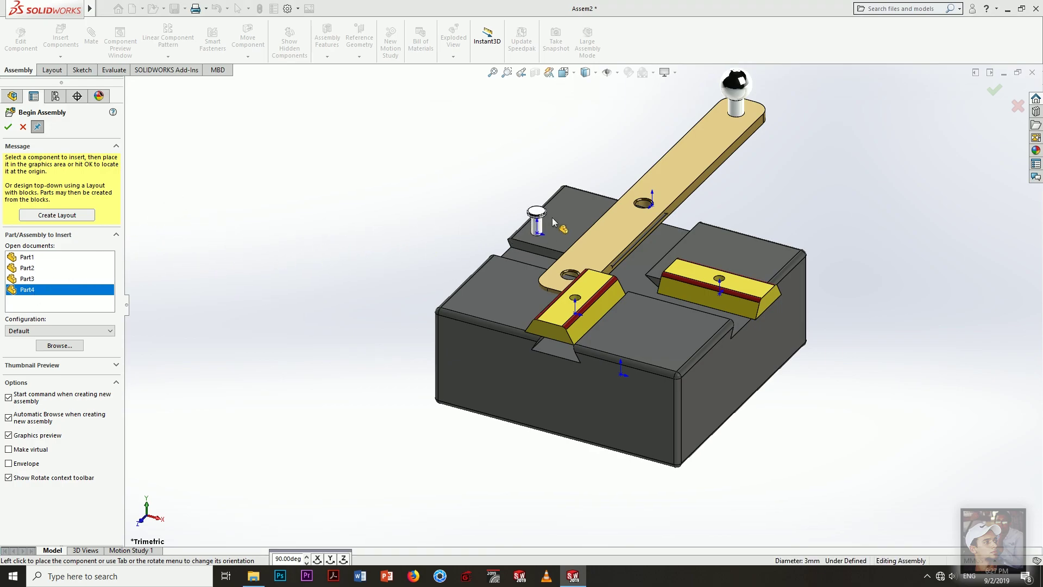
scroll(542, 224, down, 3)
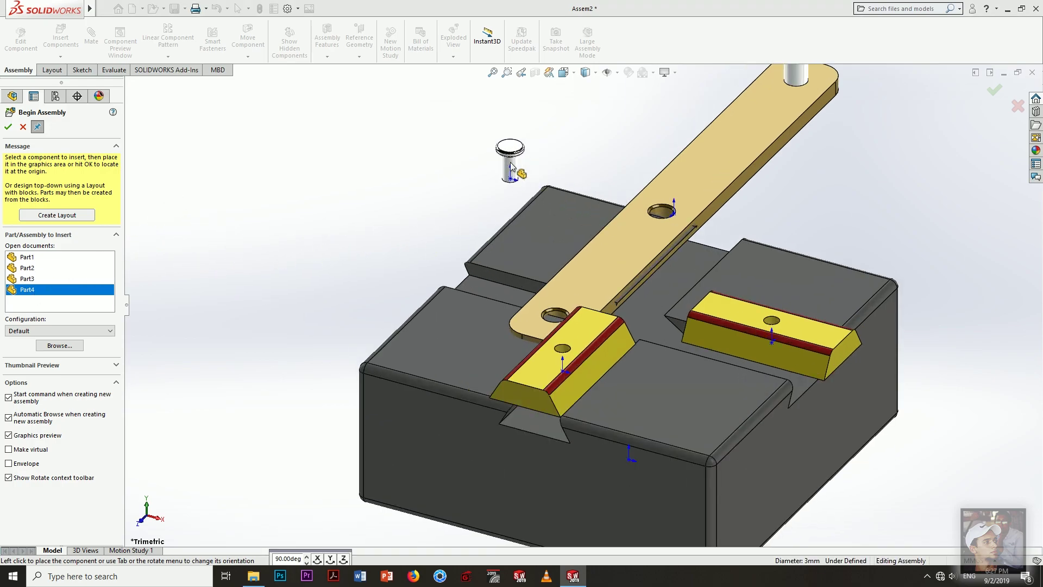
click(521, 161)
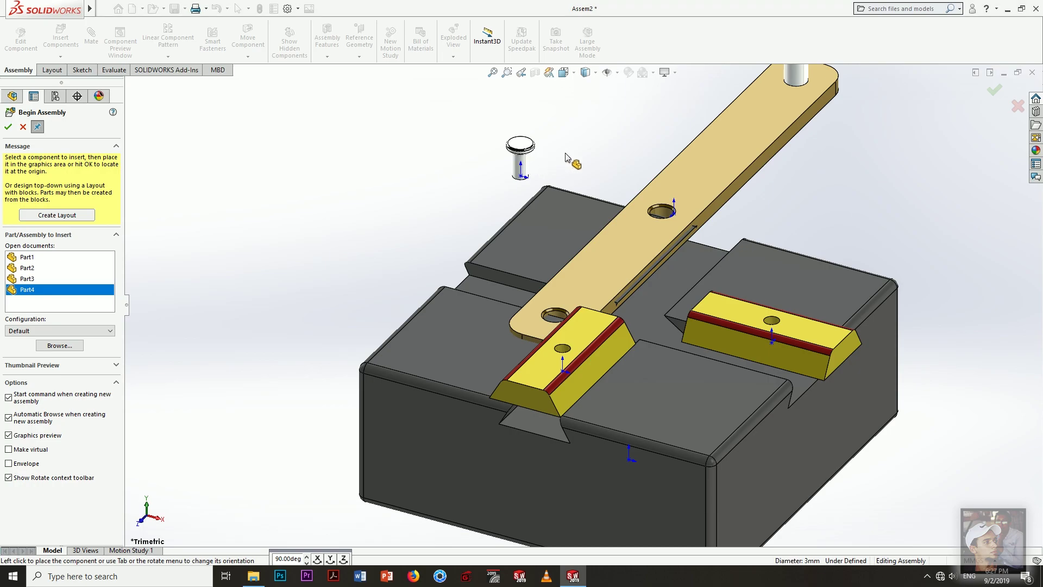
click(633, 139)
scroll(658, 165, up, 2)
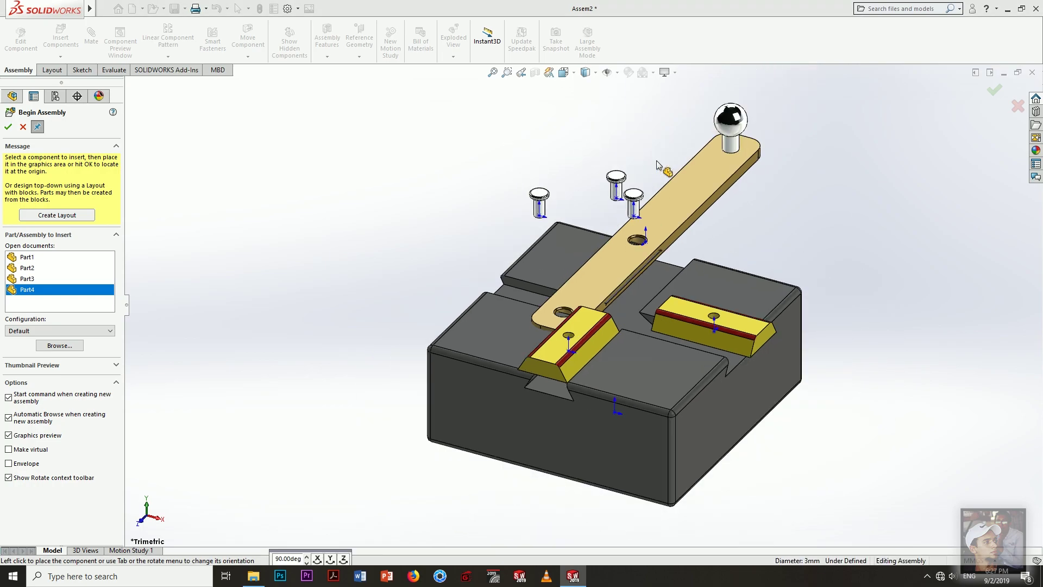
Finish inserting components and move the floating slider down onto the base's left slot
click(8, 127)
scroll(616, 179, up, 1)
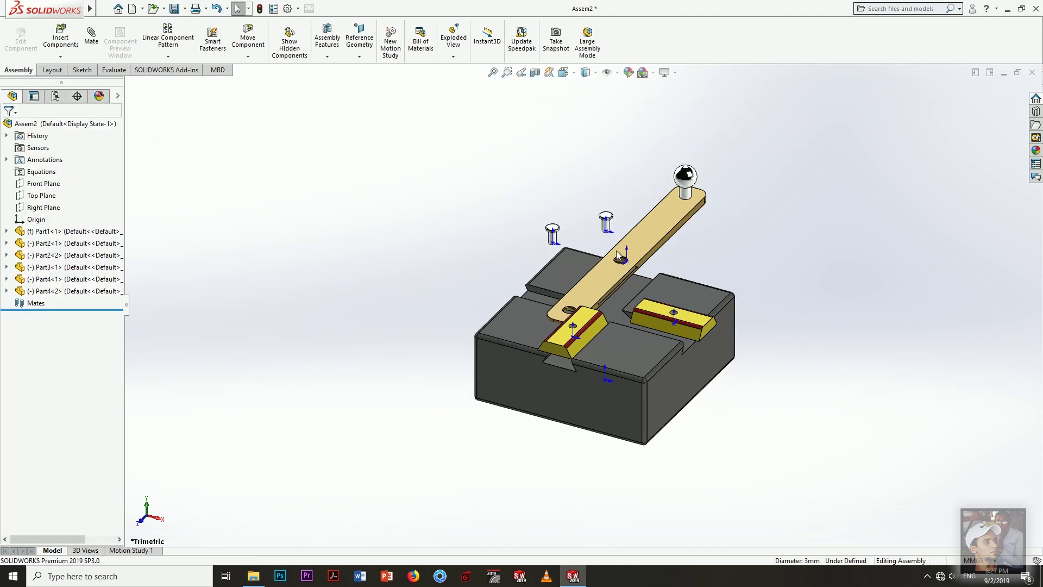
scroll(618, 148, down, 2)
click(618, 73)
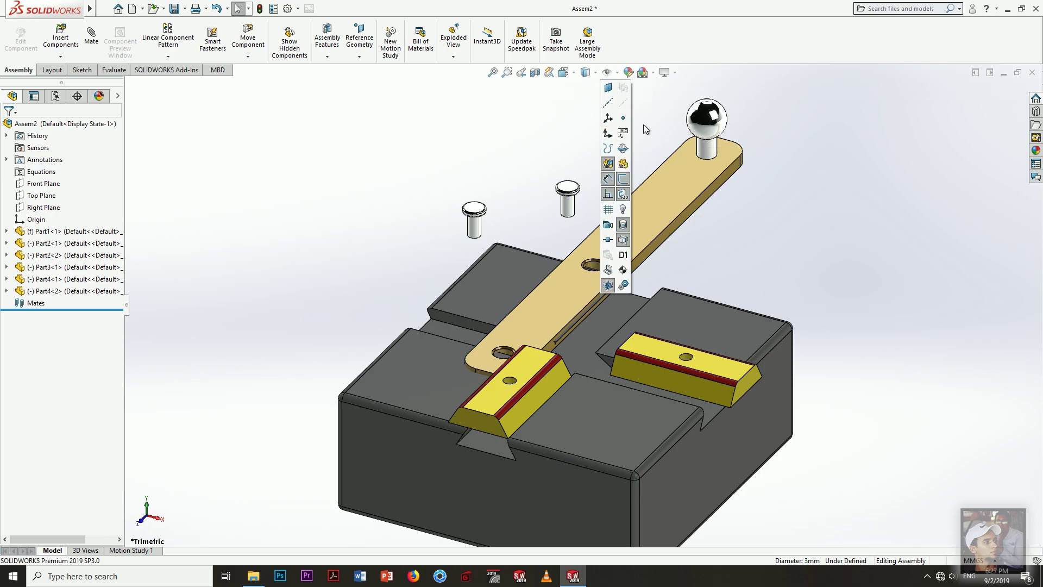
middle_drag(686, 340, 634, 266)
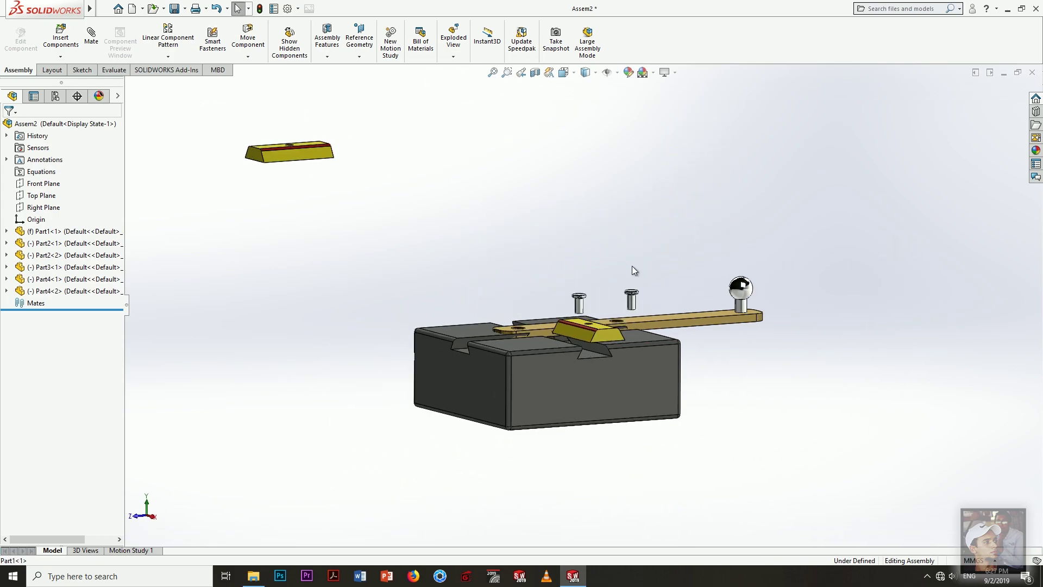
drag(329, 158, 473, 304)
scroll(566, 311, down, 3)
middle_drag(566, 310, 606, 463)
Reposition the front slider into the left slot, undoing the misplaced moves
drag(617, 497, 500, 402)
scroll(701, 352, up, 2)
middle_drag(700, 352, 640, 315)
key(ctrl+z)
scroll(701, 325, down, 2)
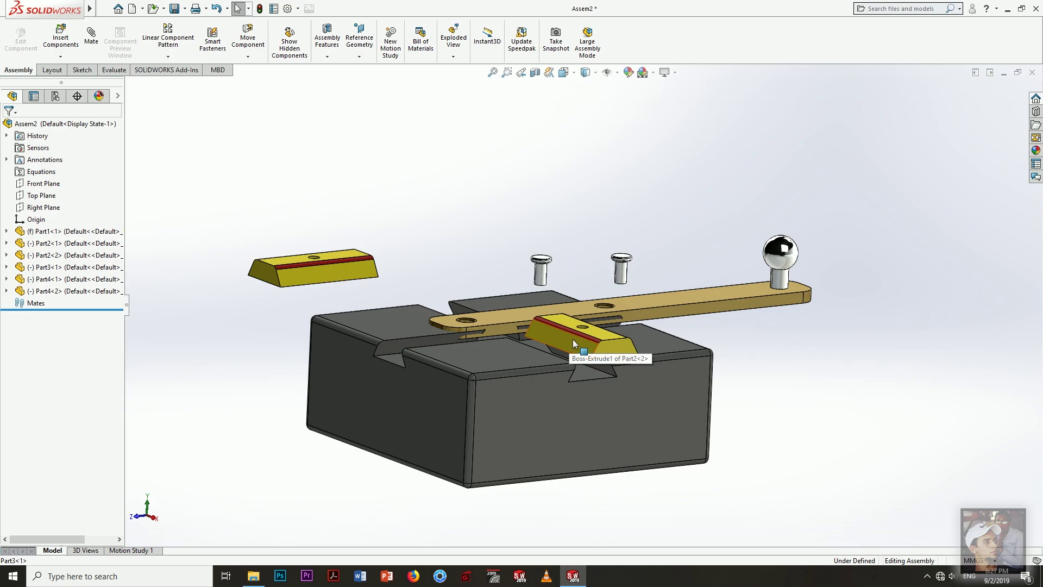
drag(338, 266, 418, 327)
scroll(595, 331, up, 3)
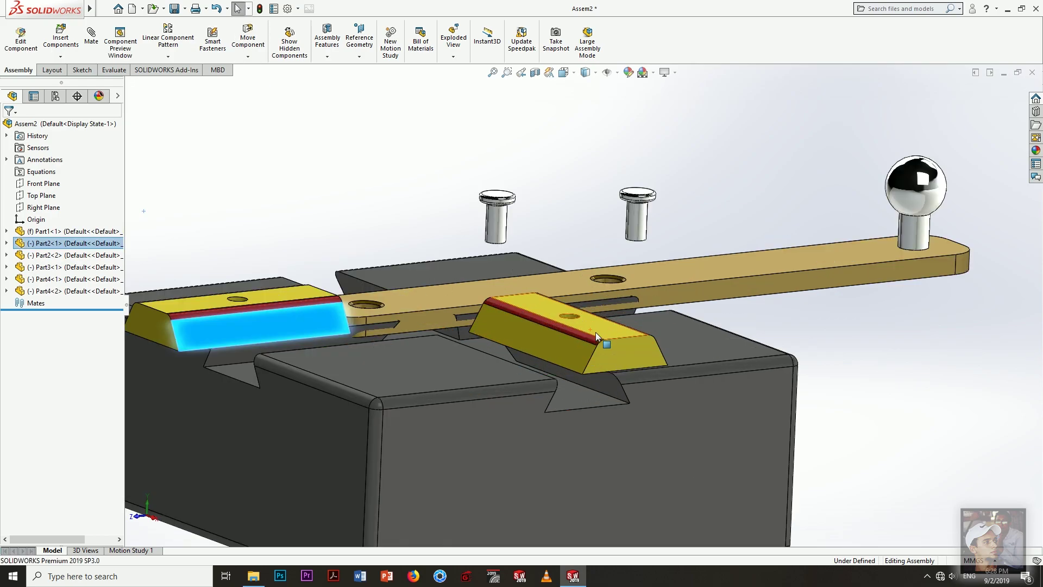
key(ctrl+z)
Mate the yellow block face coincident with the base slot face and test its slide
middle_drag(586, 360, 599, 318)
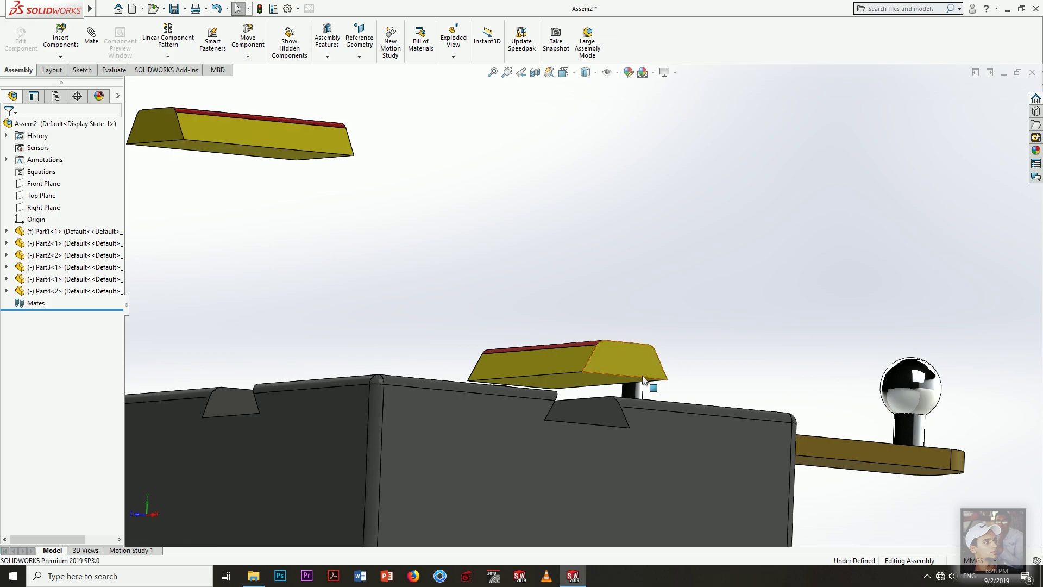
click(646, 373)
middle_drag(611, 376, 594, 394)
ctrl+click(577, 403)
click(607, 392)
click(597, 395)
drag(579, 397, 582, 372)
key(Escape)
Mate the block's slanted side face to the slot's slanted wall and test sliding Part2<2>
middle_drag(582, 373, 590, 365)
drag(590, 365, 701, 405)
middle_drag(701, 405, 661, 384)
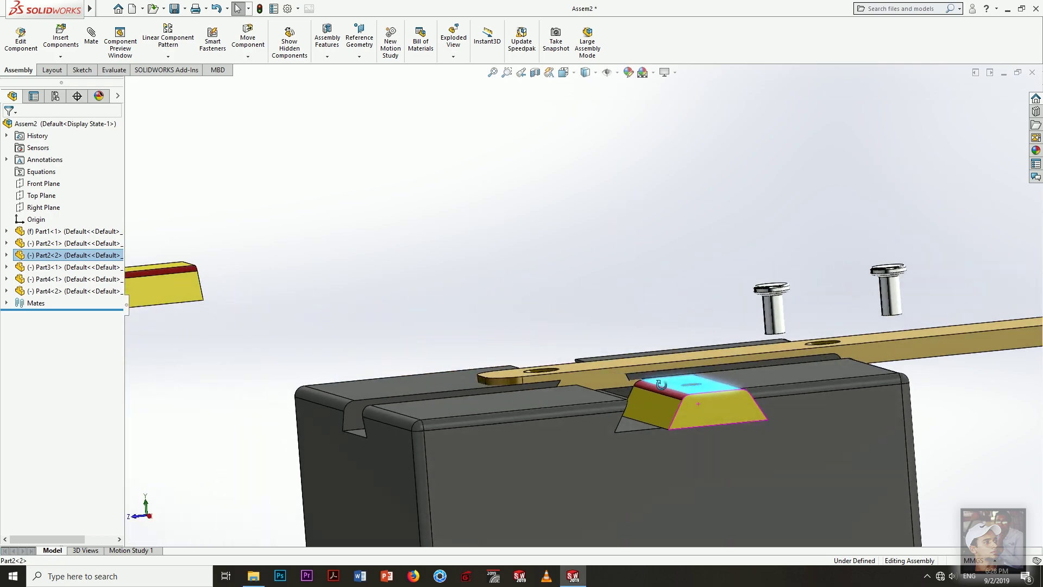
click(683, 293)
middle_drag(682, 293, 561, 376)
click(617, 372)
ctrl+click(561, 377)
click(602, 365)
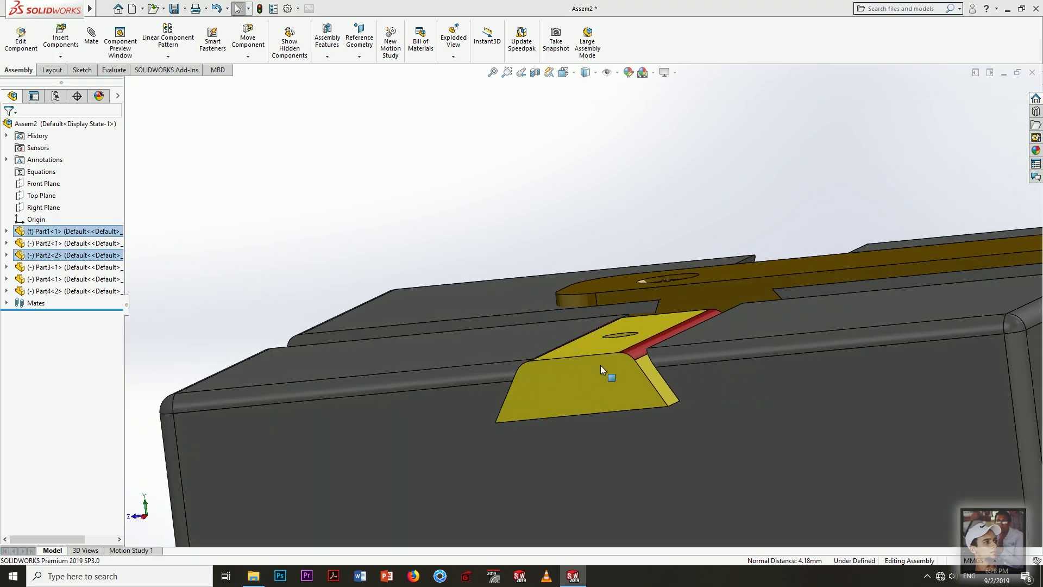
middle_drag(624, 364, 561, 328)
drag(561, 328, 535, 322)
middle_drag(534, 322, 551, 344)
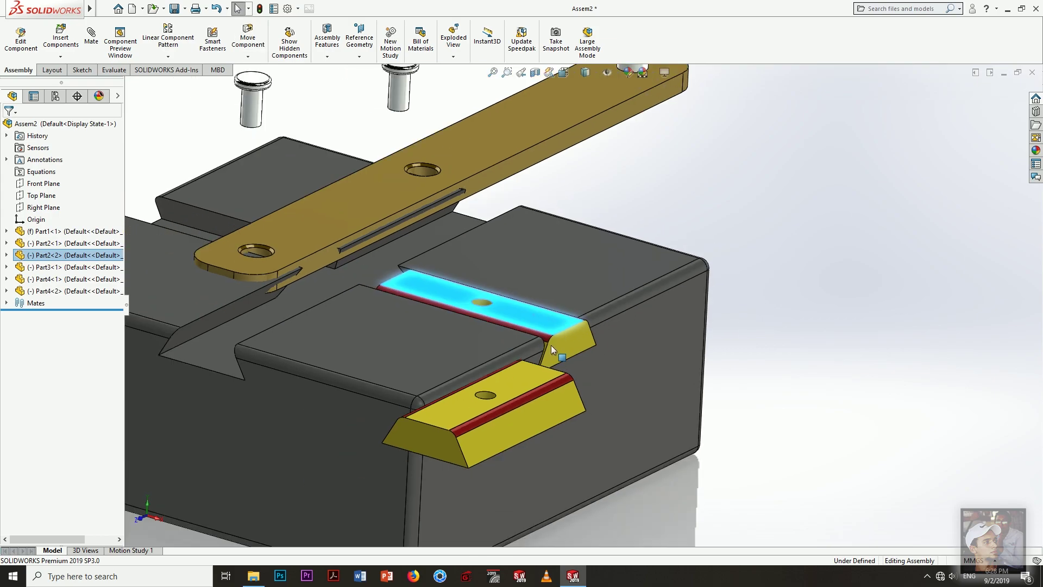
Select the other slider Part2<1> and its base slot face for mating
click(553, 405)
middle_drag(484, 347, 481, 327)
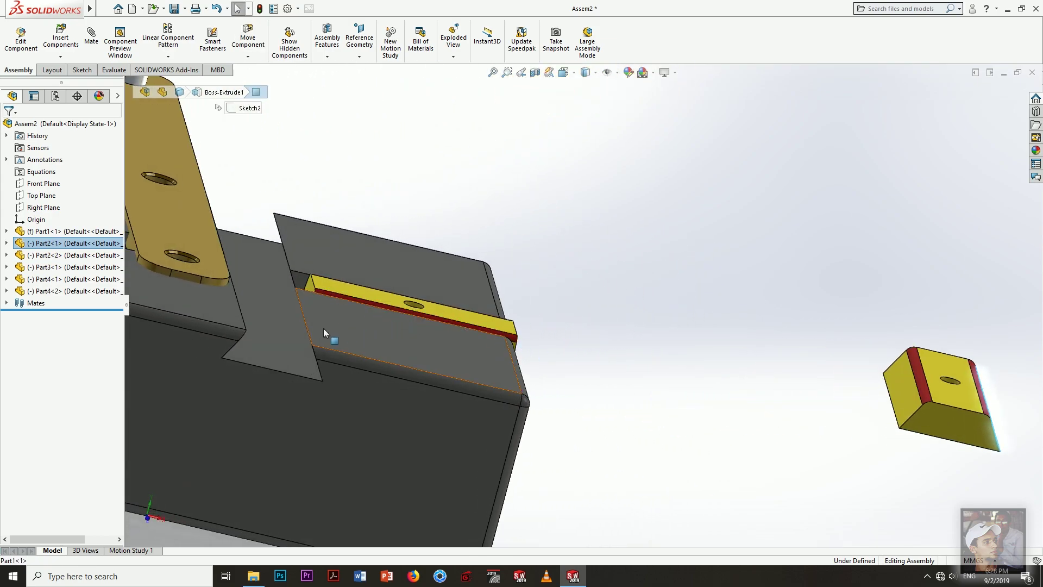
middle_drag(322, 328, 340, 332)
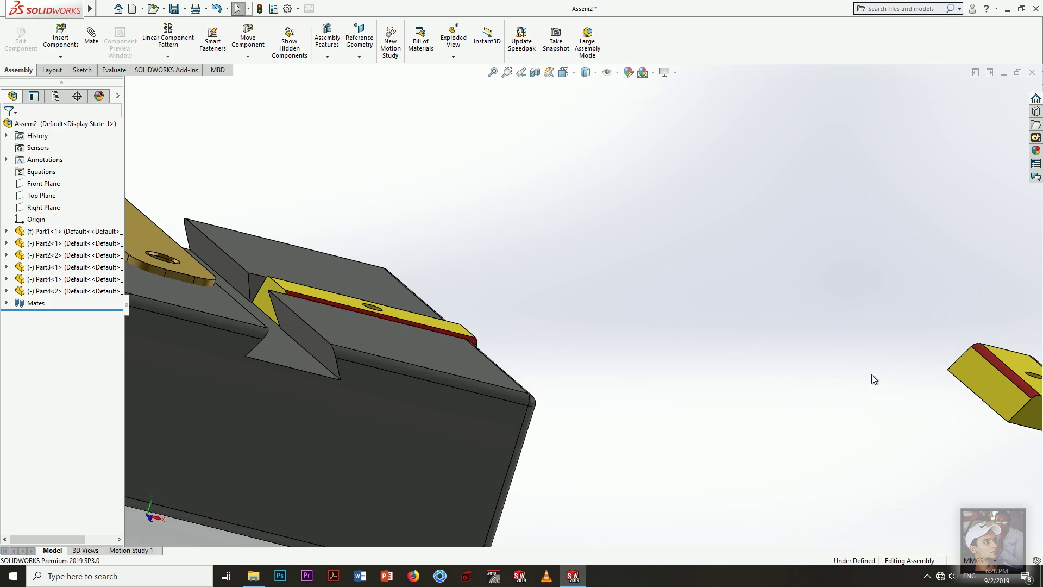
key(f)
scroll(689, 311, down, 3)
scroll(657, 333, up, 3)
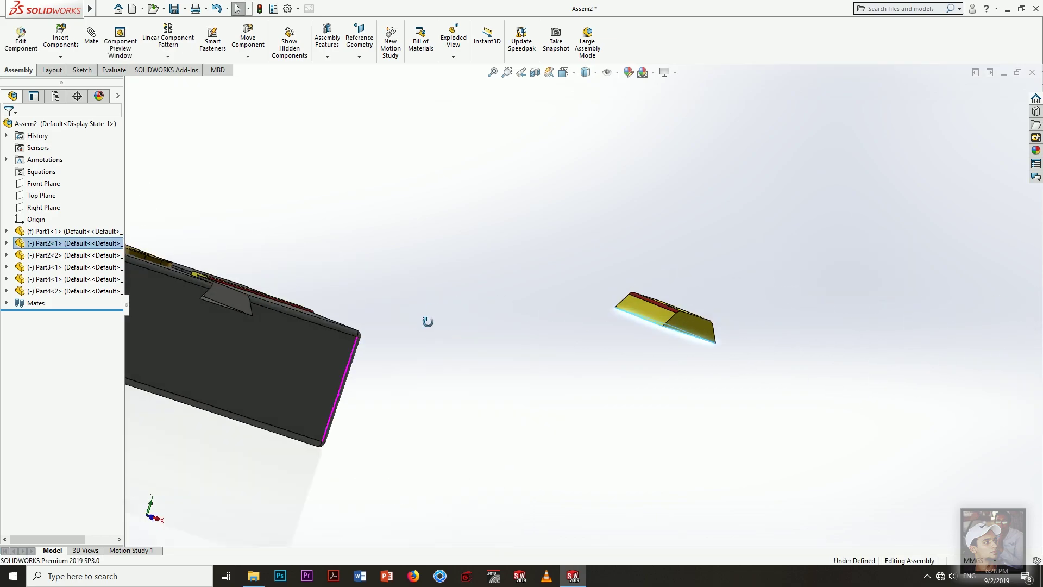
middle_drag(431, 306, 245, 305)
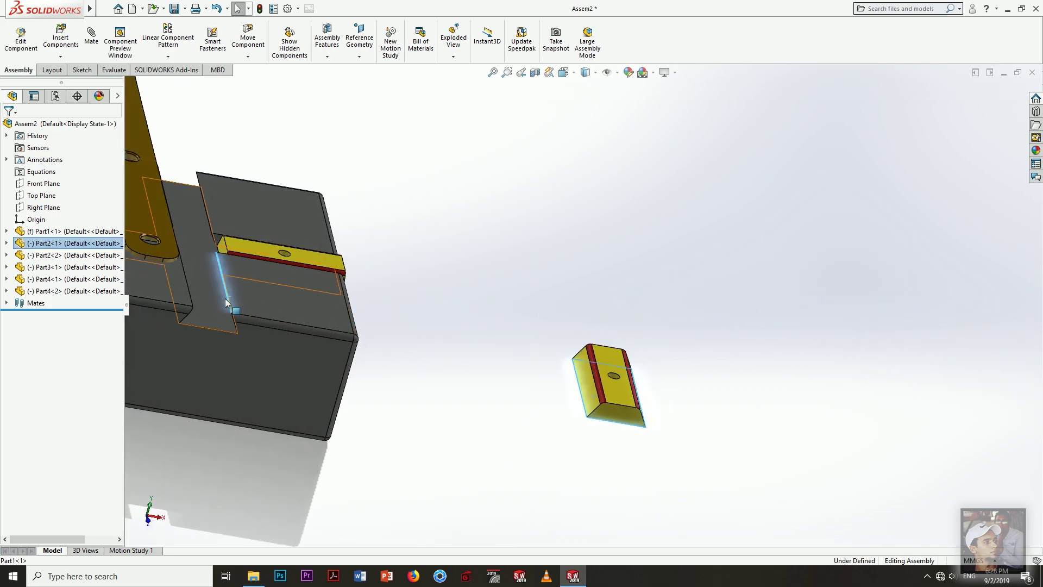
scroll(238, 297, down, 8)
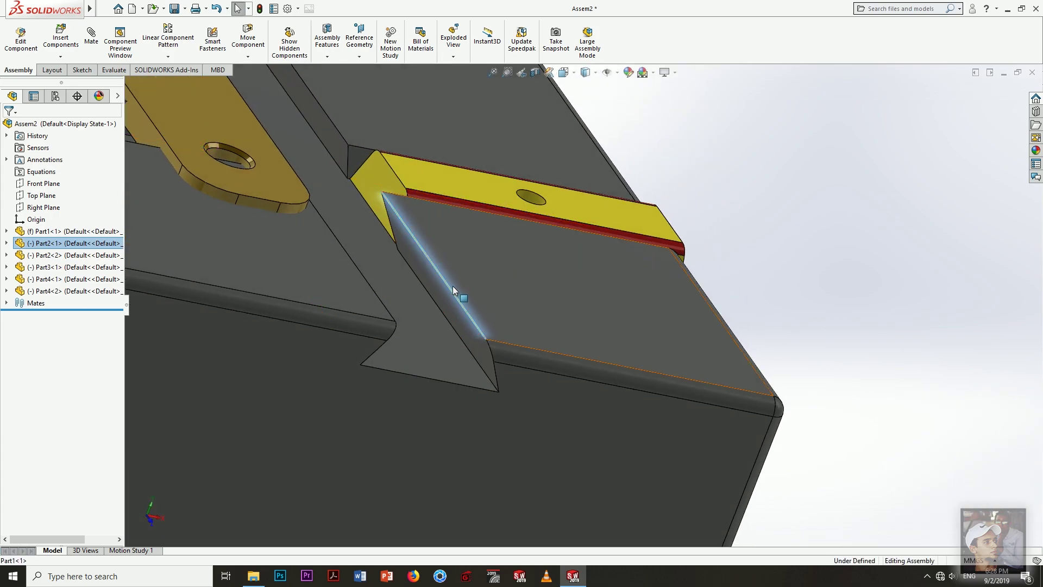
ctrl+click(448, 296)
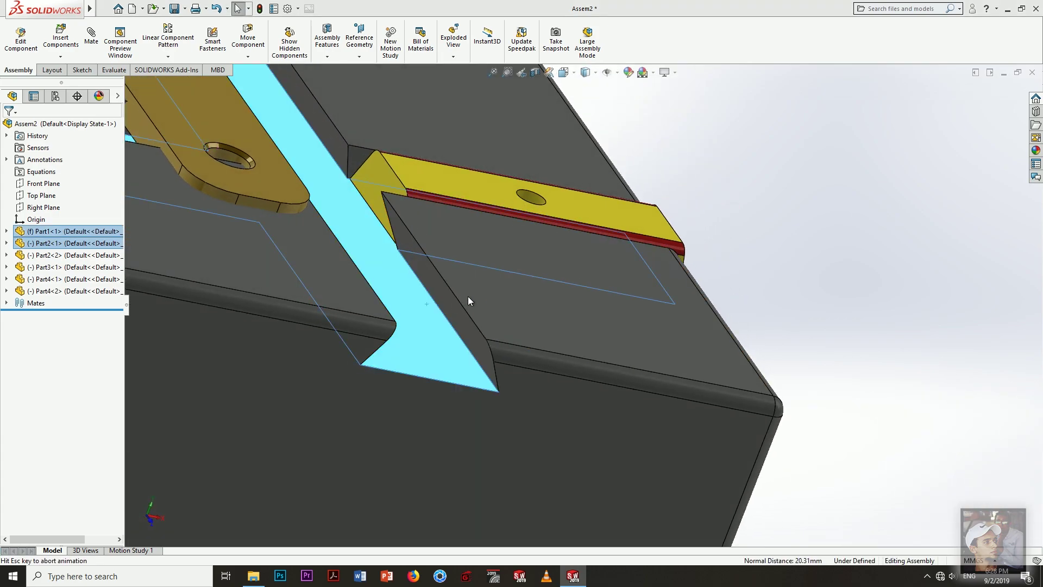
Slide Part2<1> into the notch and mate its face to the notch face
middle_drag(565, 298, 615, 362)
drag(615, 361, 403, 325)
scroll(403, 325, up, 5)
middle_drag(495, 328, 566, 350)
scroll(508, 284, down, 3)
click(527, 350)
scroll(543, 330, down, 5)
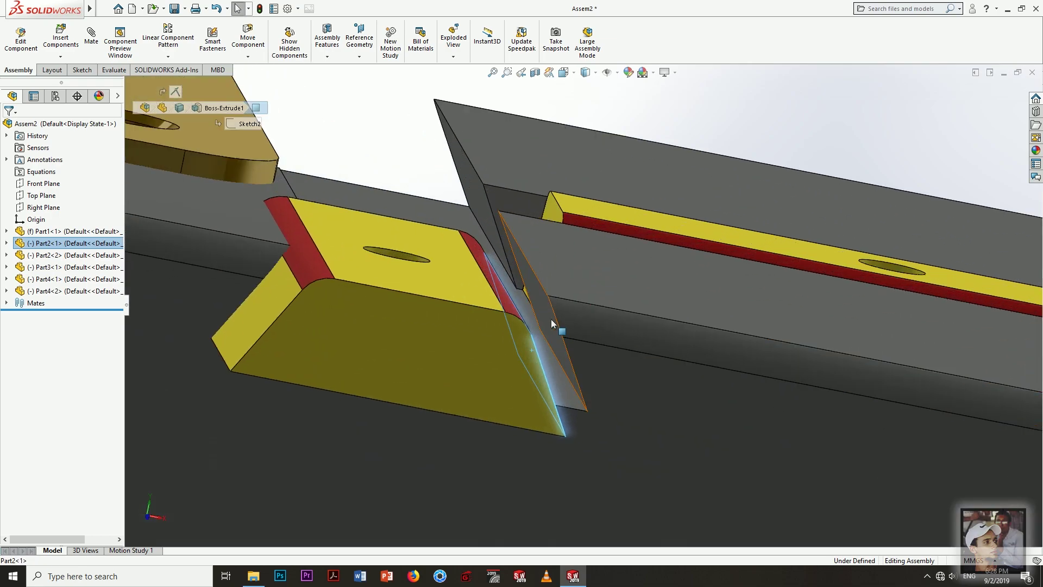
click(552, 321)
key(Escape)
Drag Part2<1> along its slot to confirm it slides
scroll(587, 315, up, 3)
scroll(587, 318, up, 5)
mouse_move(588, 318)
middle_down()
mouse_move(558, 313)
mouse_move(640, 265)
mouse_move(585, 302)
middle_up()
click(586, 308)
drag(588, 311, 646, 285)
scroll(646, 284, up, 5)
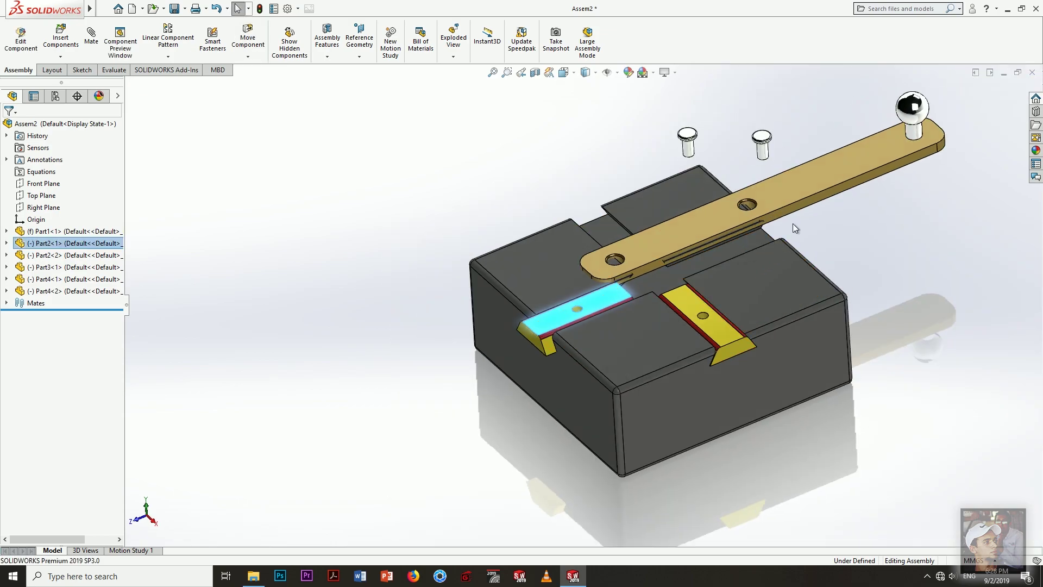
click(828, 217)
scroll(771, 194, down, 6)
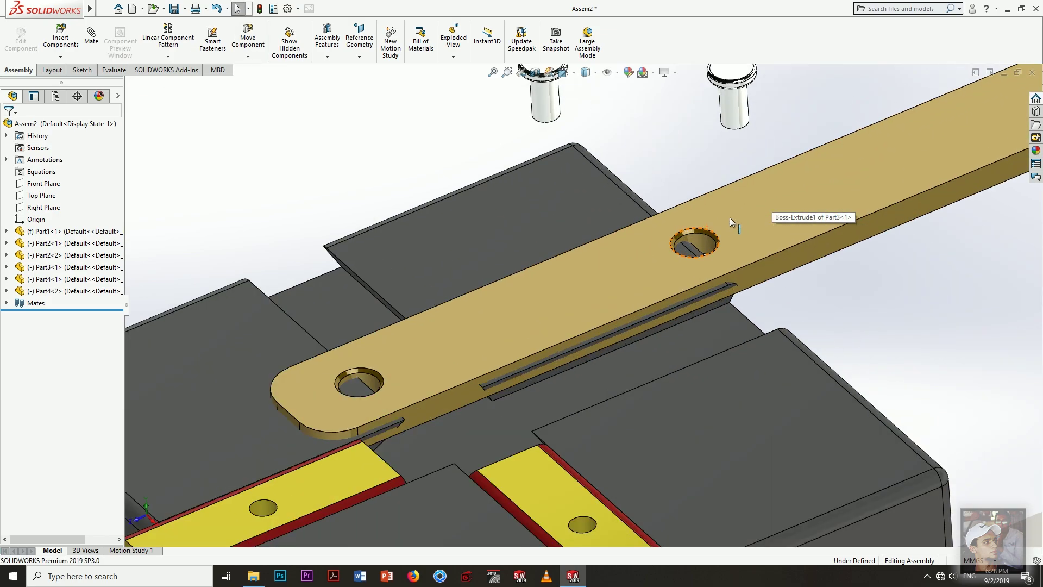
Make the tan bar's hole concentric with the first yellow block's hole
click(858, 181)
scroll(761, 208, up, 5)
scroll(629, 275, down, 3)
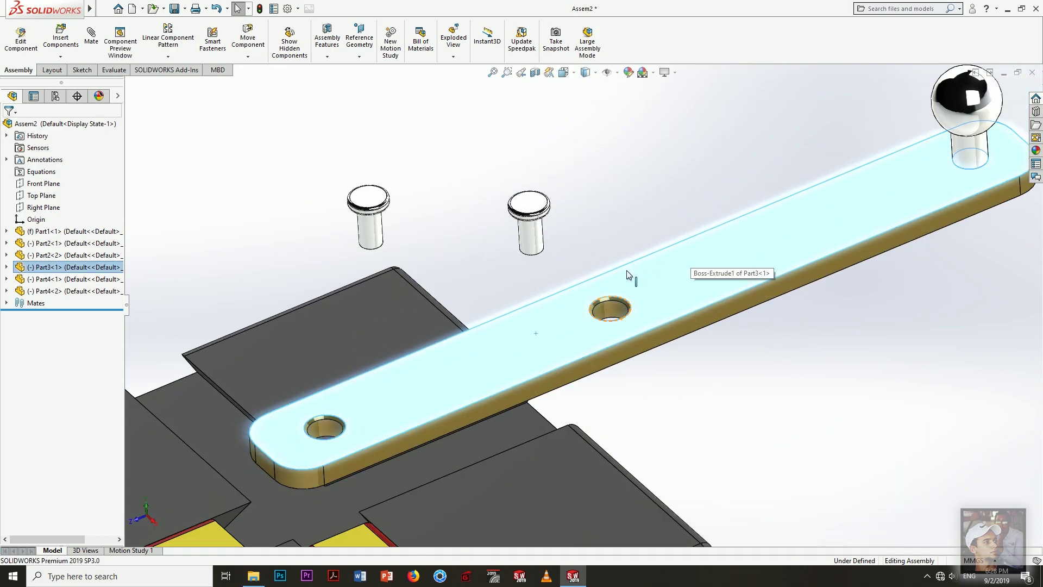
click(611, 307)
scroll(630, 296, up, 5)
scroll(566, 402, down, 10)
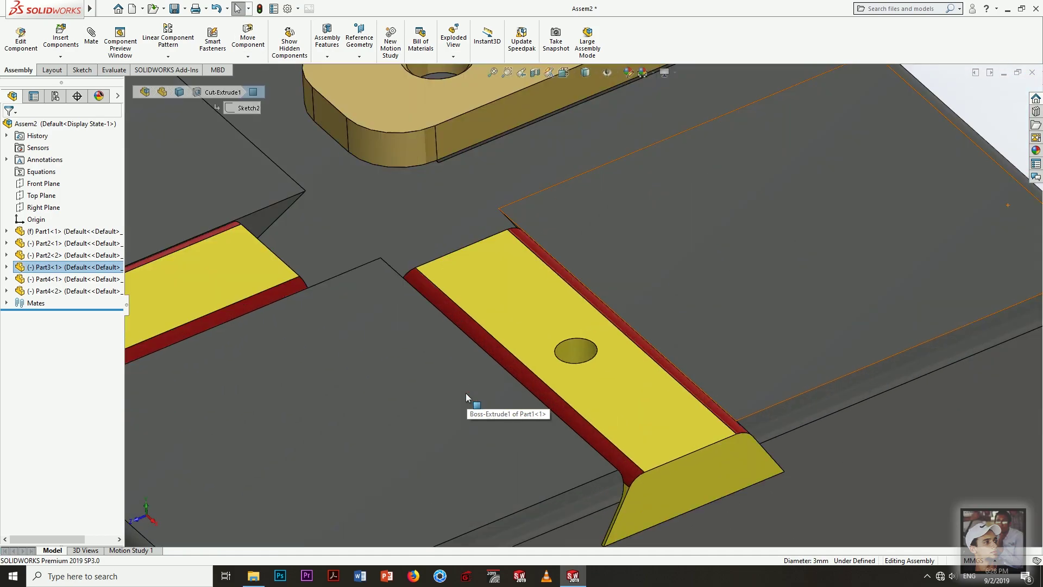
ctrl+click(604, 324)
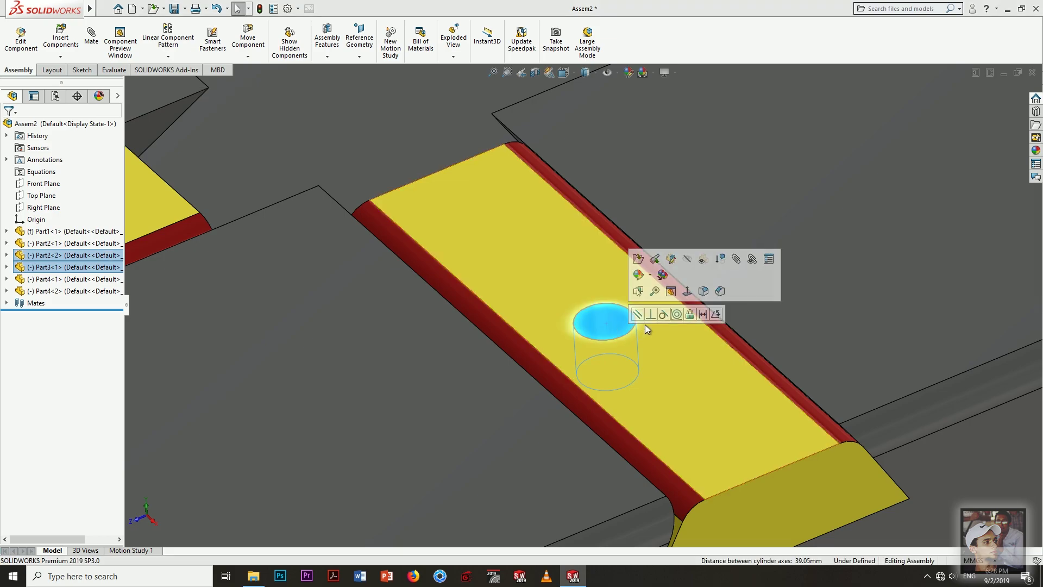
click(678, 315)
Make the bar's end hole concentric with the other block's hole and slide the bar
scroll(513, 318, up, 10)
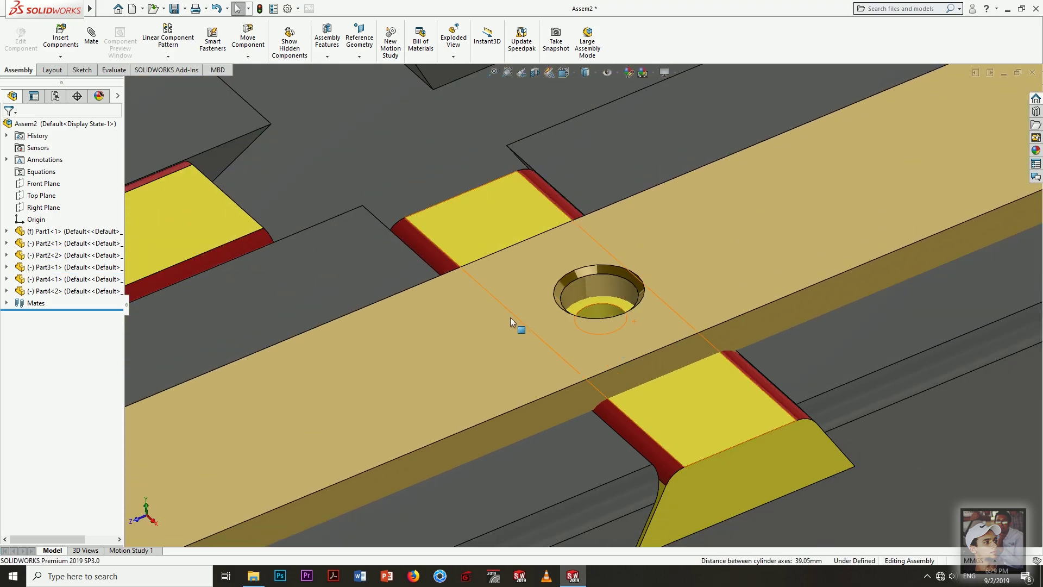
click(395, 387)
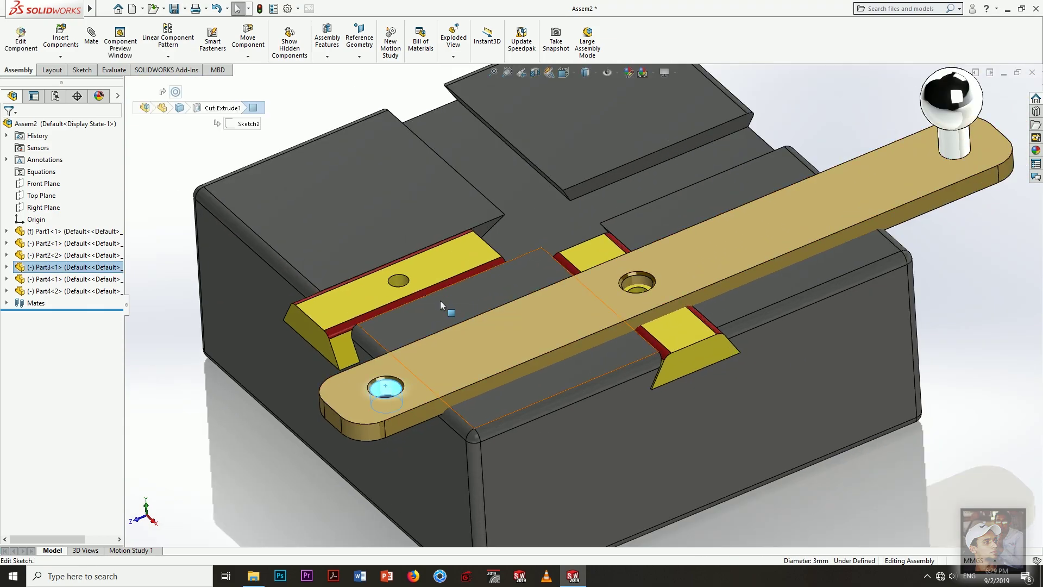
ctrl+click(403, 281)
click(473, 273)
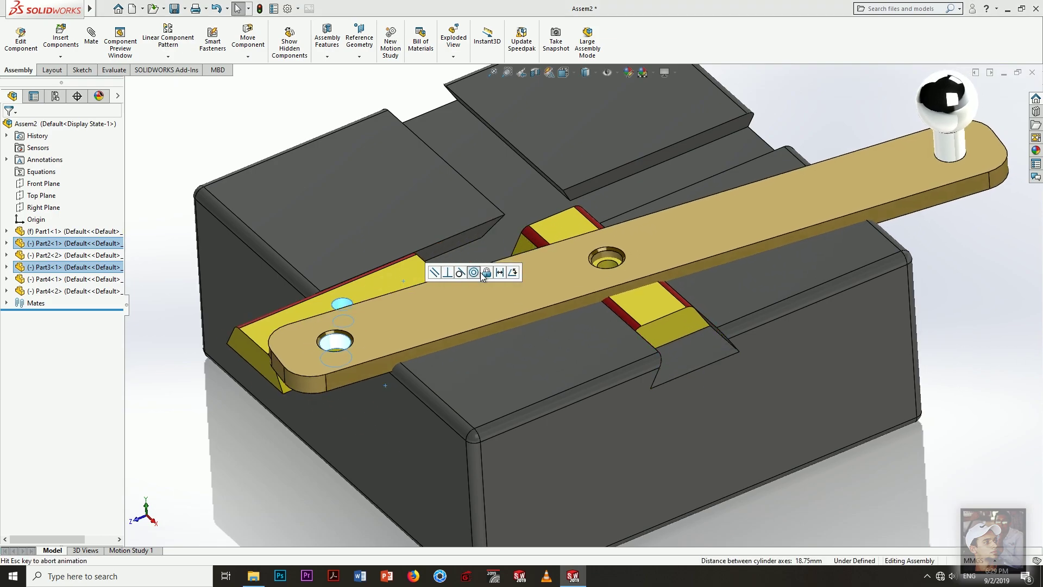
middle_drag(572, 279, 620, 304)
scroll(621, 304, down, 6)
drag(647, 291, 673, 239)
Mate the bar's underside coincident with the block's top face and swing the bar around
middle_drag(660, 324, 464, 330)
click(465, 330)
middle_drag(517, 353, 548, 304)
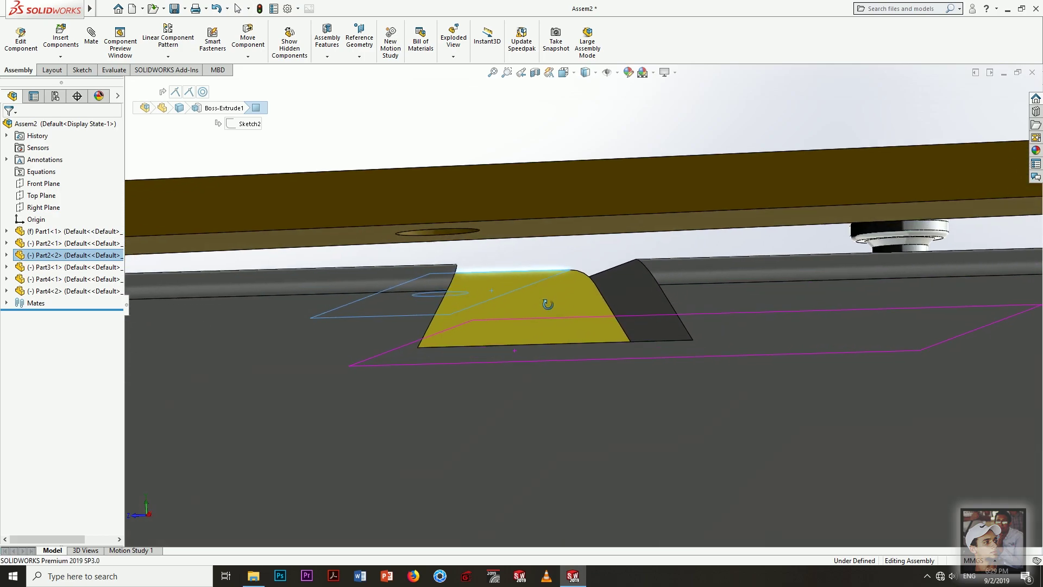
ctrl+click(571, 227)
click(603, 217)
scroll(567, 223, up, 5)
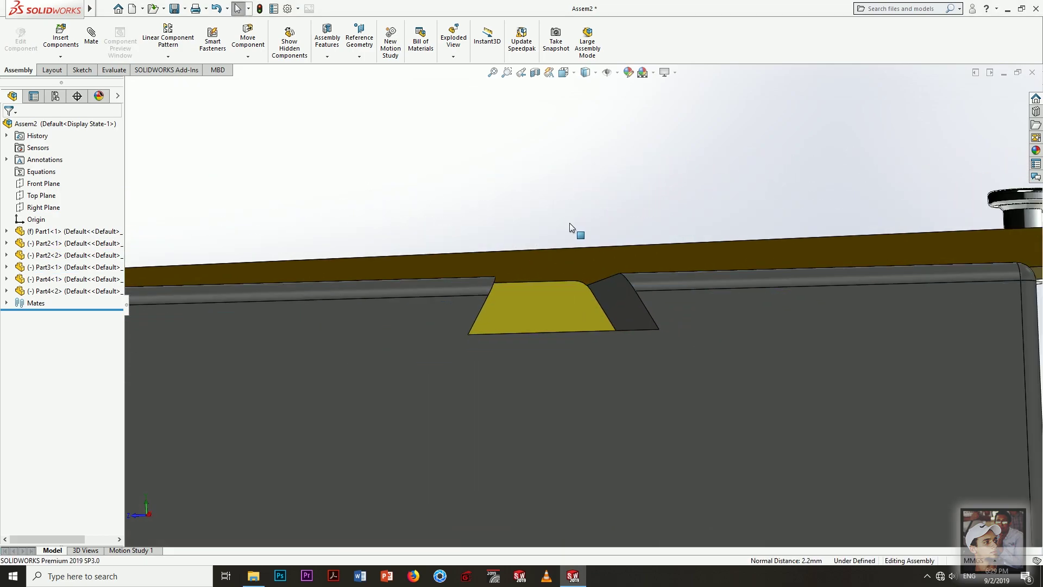
middle_drag(570, 226, 663, 321)
drag(745, 290, 674, 288)
scroll(750, 415, up, 3)
key(Escape)
Make the loose pin Part4<2> concentric with the bar's hole, then lift it up out of the hole
scroll(597, 271, down, 8)
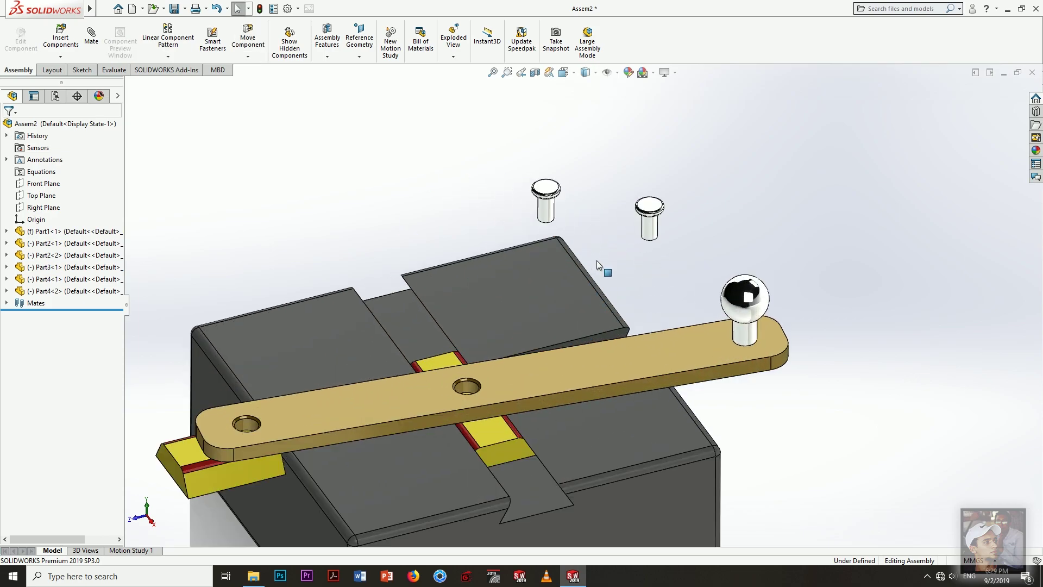
click(607, 264)
scroll(585, 307, up, 5)
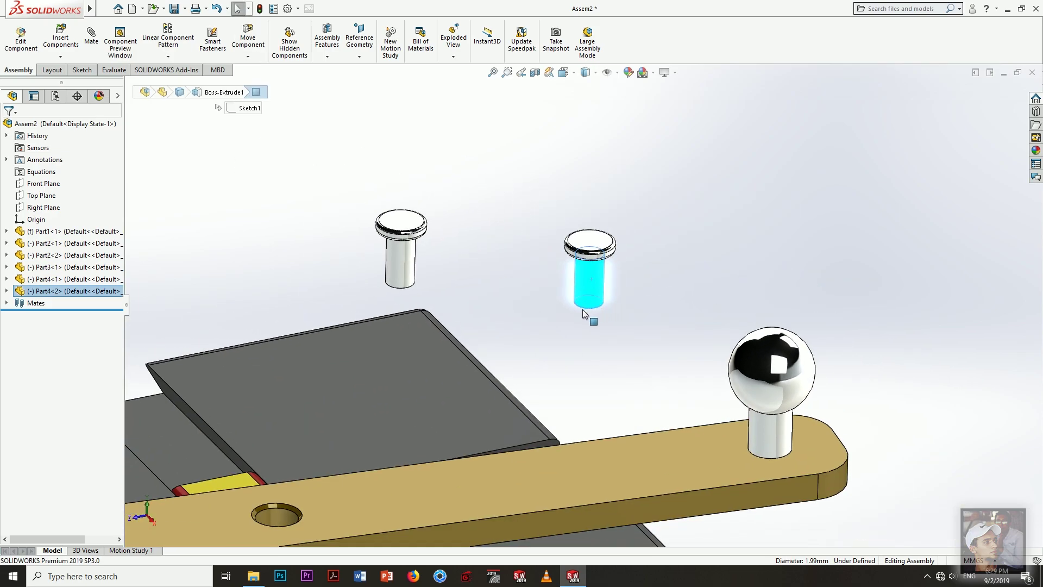
scroll(489, 369, down, 10)
ctrl+click(533, 347)
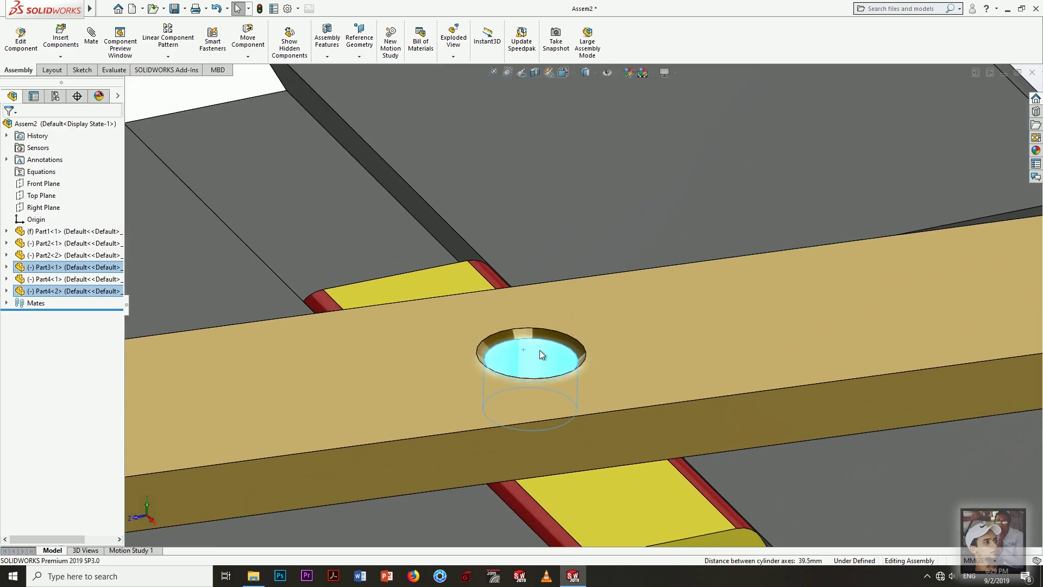
click(596, 340)
drag(587, 353, 631, 330)
Mate the underside edge of the pin head coincident with the bar surface, viewed from the side
click(631, 330)
middle_drag(631, 330, 611, 262)
scroll(569, 271, down, 8)
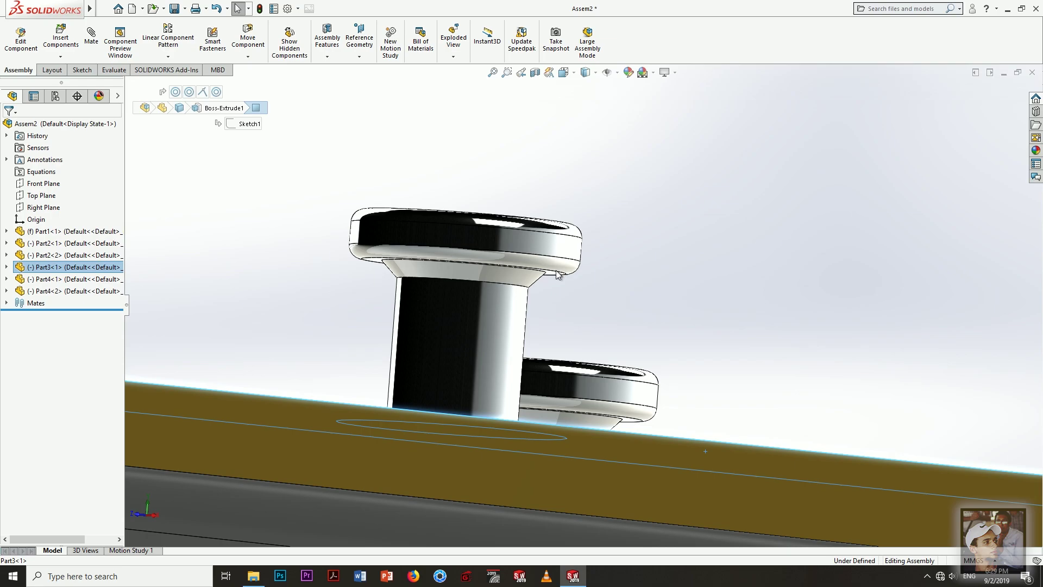
click(569, 272)
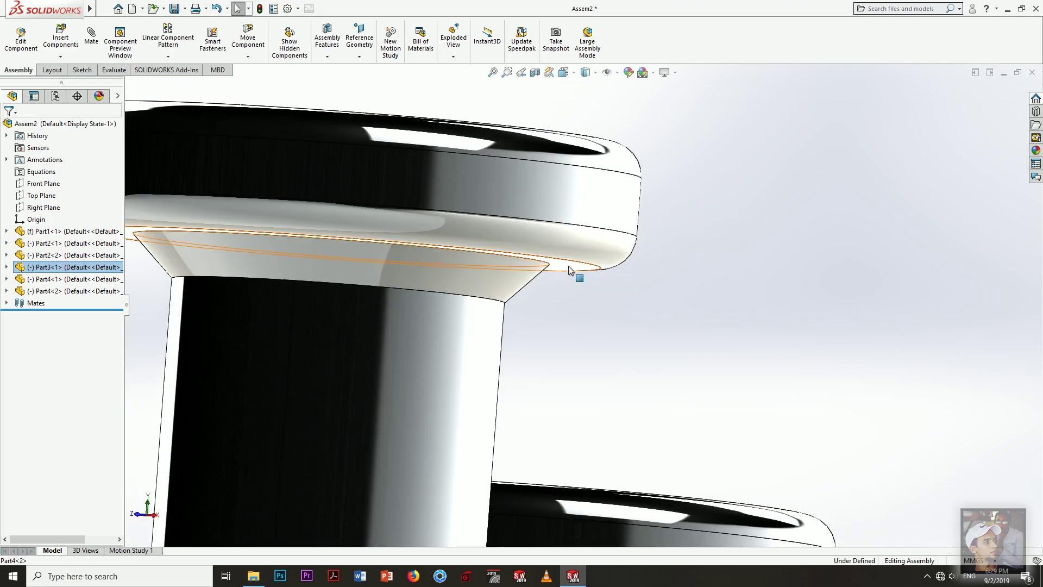
click(600, 255)
click(625, 367)
From a low side angle, mate the pin head flush on the bar's top face
scroll(625, 366, up, 10)
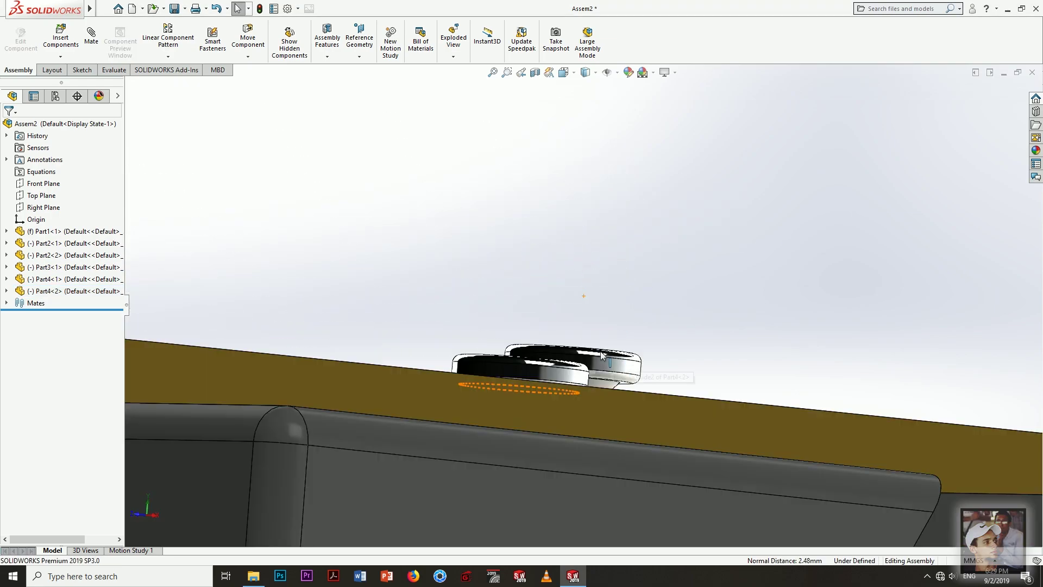
scroll(573, 343, down, 3)
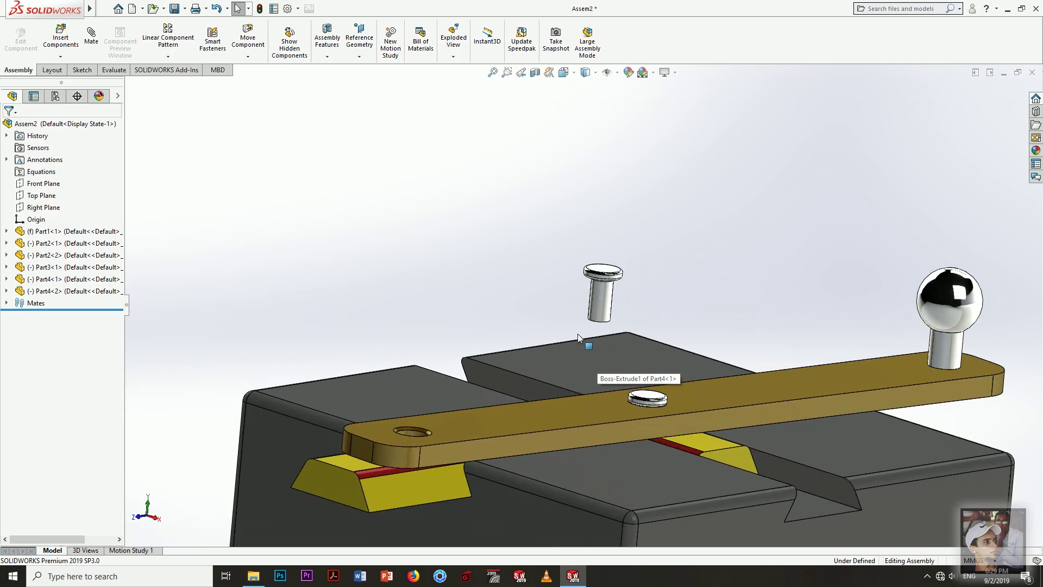
middle_drag(576, 344, 611, 282)
scroll(610, 283, down, 10)
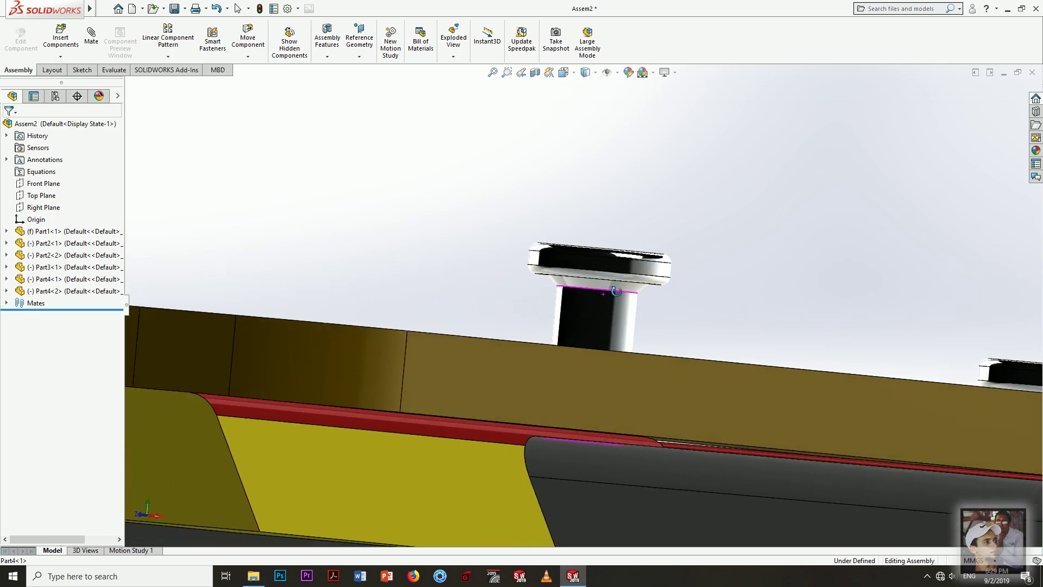
click(488, 267)
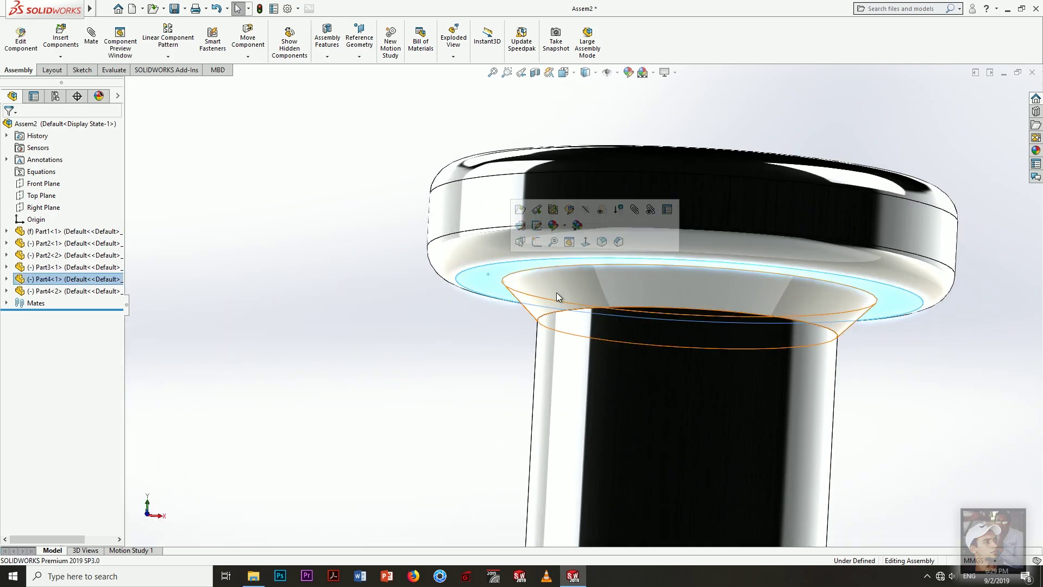
scroll(641, 304, up, 10)
scroll(796, 348, down, 2)
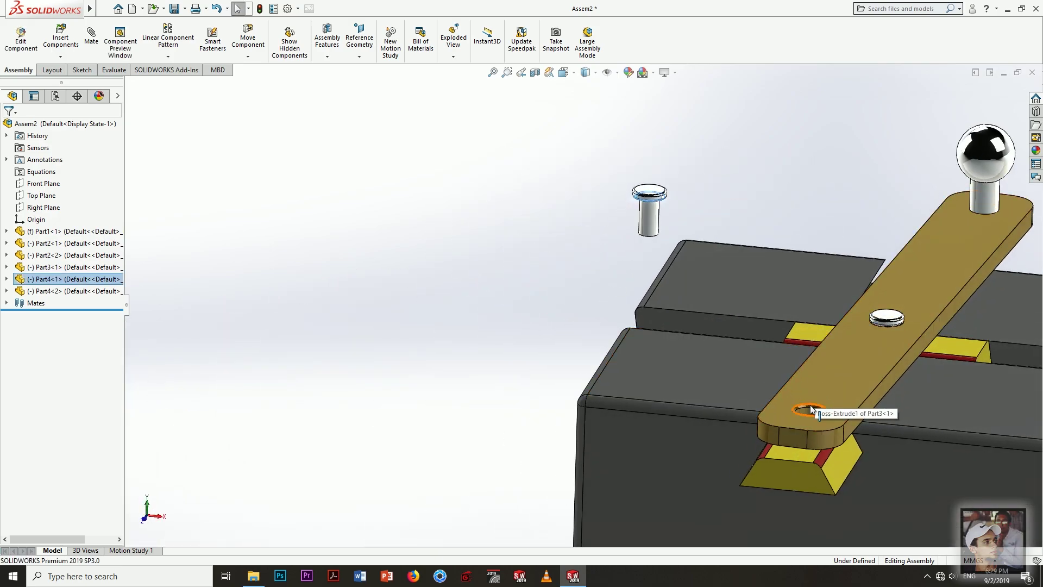
ctrl+click(836, 394)
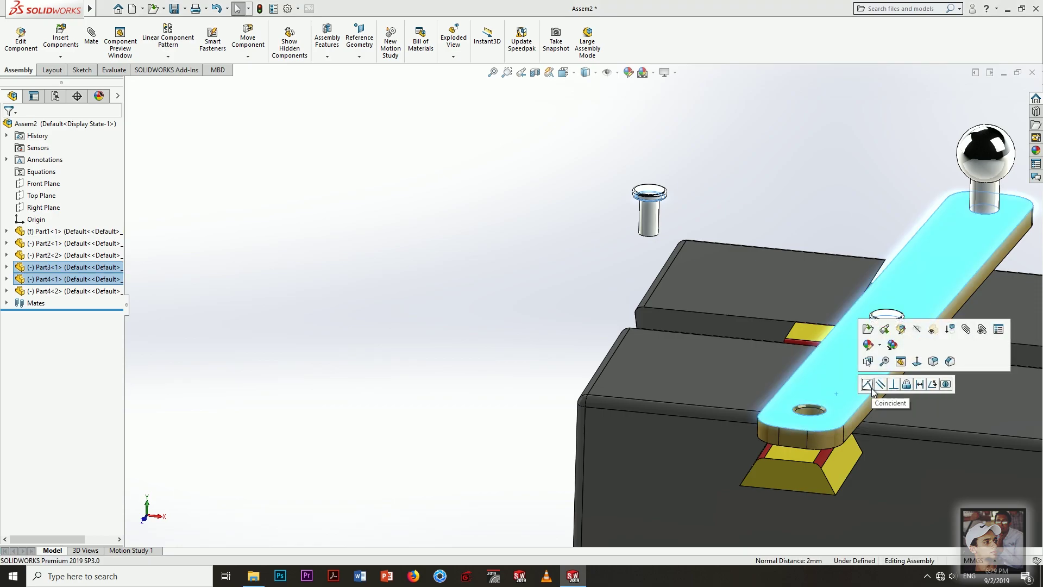
click(869, 387)
Centre the pin's cylindrical face concentric with the edge of the bar's end hole
scroll(863, 394, down, 1)
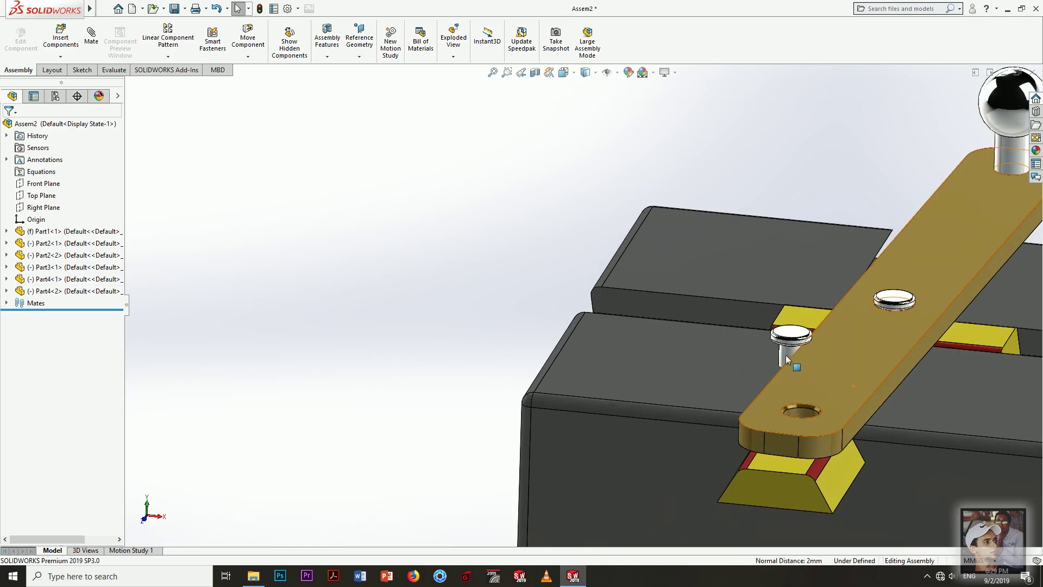
click(783, 352)
ctrl+click(799, 407)
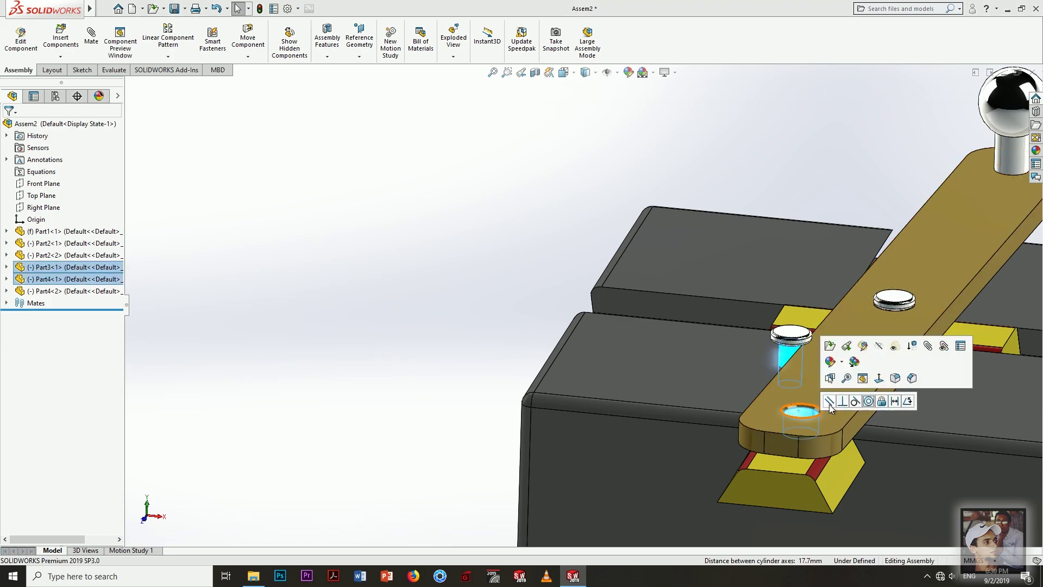
click(868, 401)
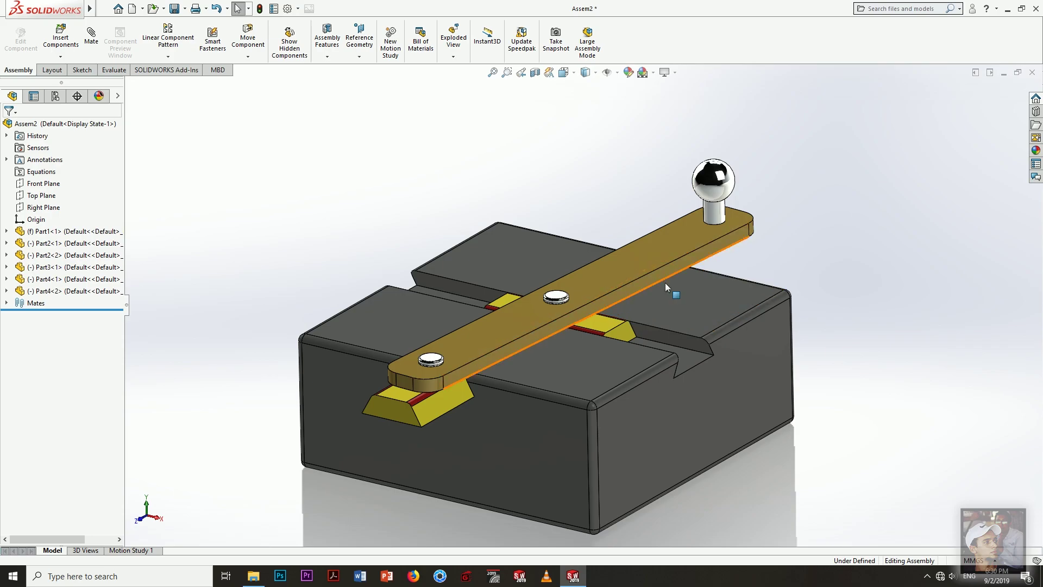
Swing the bar to the left about its base and orbit to a more top-down view
mouse_move(675, 273)
middle_down()
mouse_move(614, 323)
mouse_move(627, 299)
mouse_move(611, 269)
mouse_move(523, 223)
mouse_move(532, 216)
middle_up()
click(516, 214)
drag(516, 215, 507, 213)
middle_drag(507, 214, 533, 276)
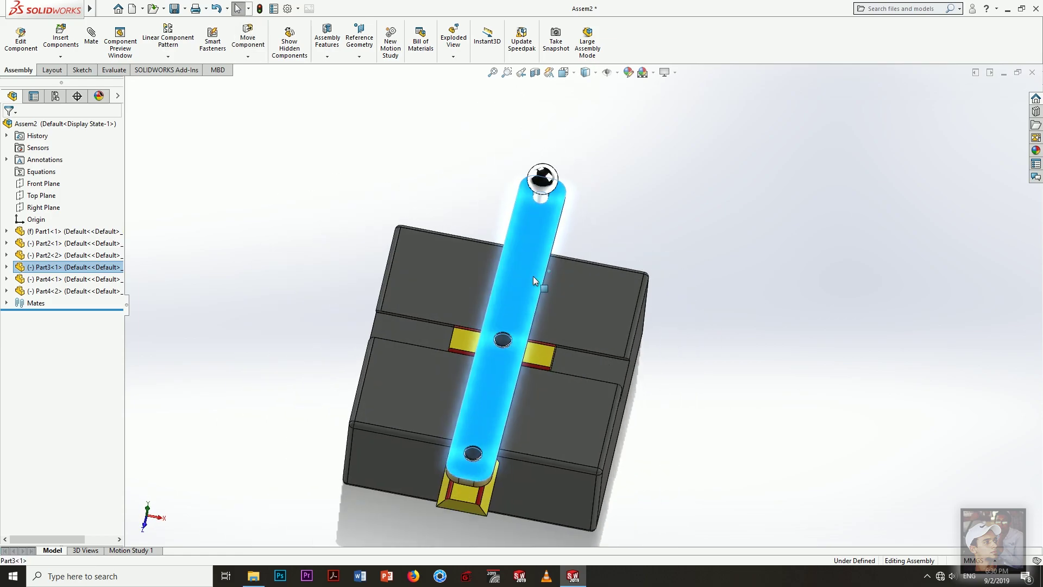
scroll(533, 275, down, 10)
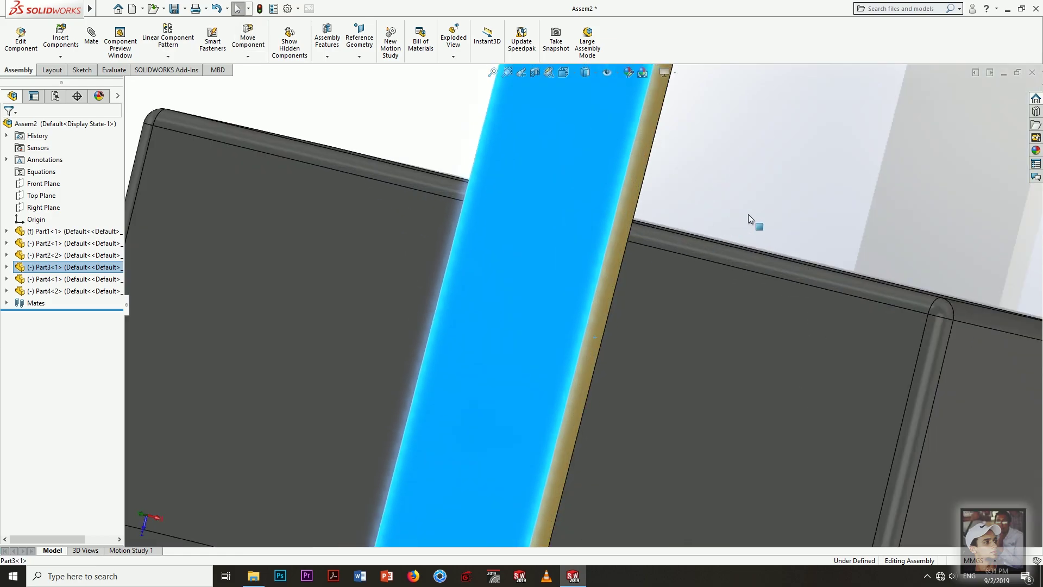
click(748, 214)
scroll(717, 234, up, 6)
Mate the bar's long side face perpendicular to the block's top face
click(545, 292)
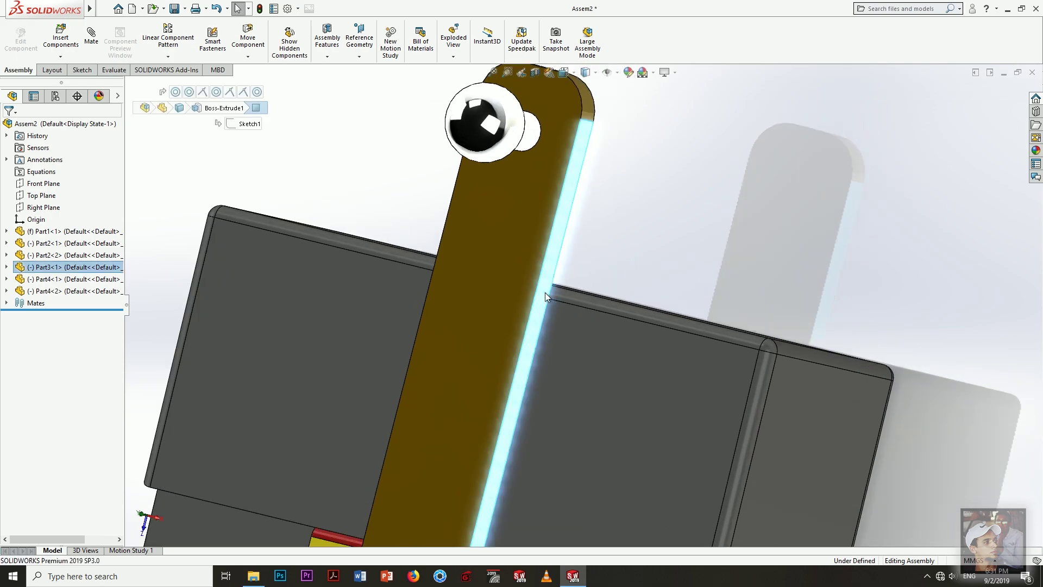
middle_drag(594, 288, 617, 320)
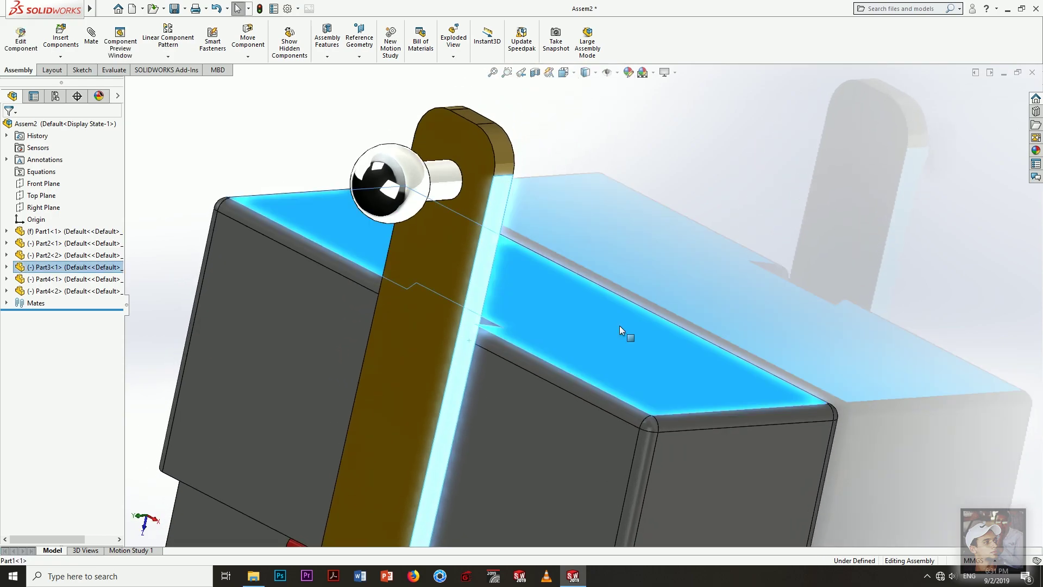
ctrl+click(630, 325)
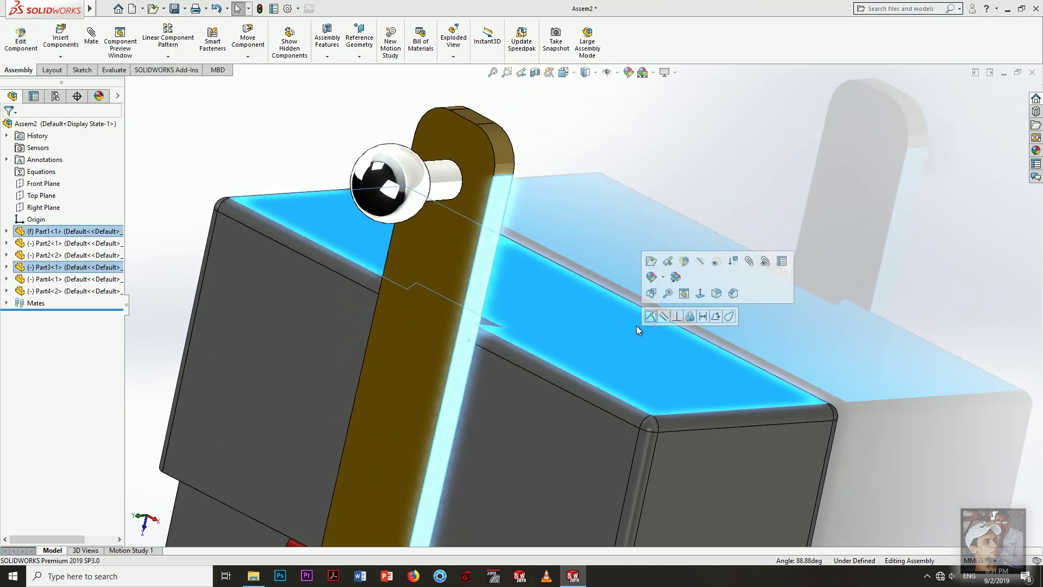
click(677, 317)
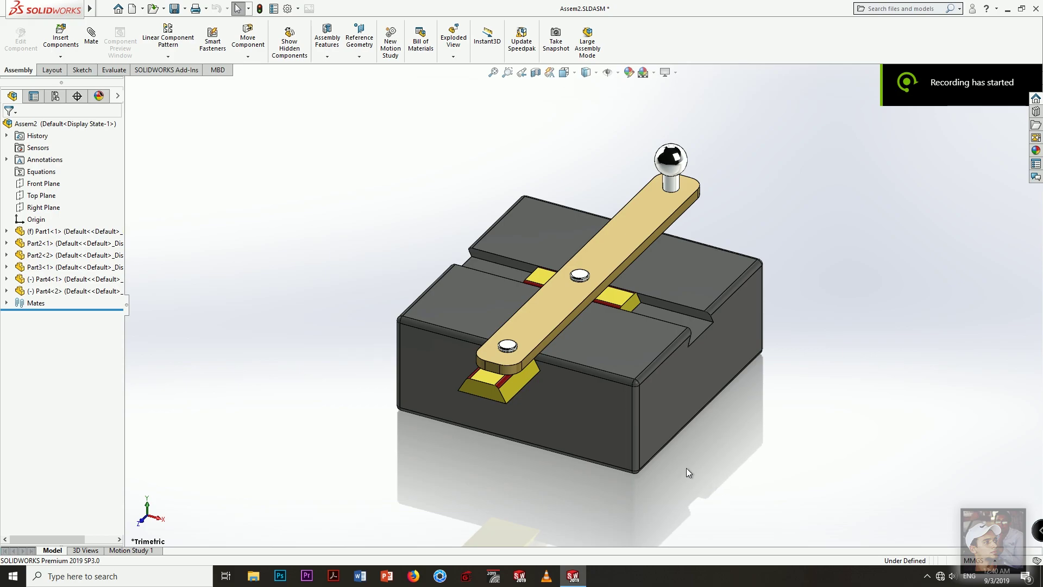
Suppress the Perpendicular1 mate in the Mates folder
click(7, 303)
click(61, 446)
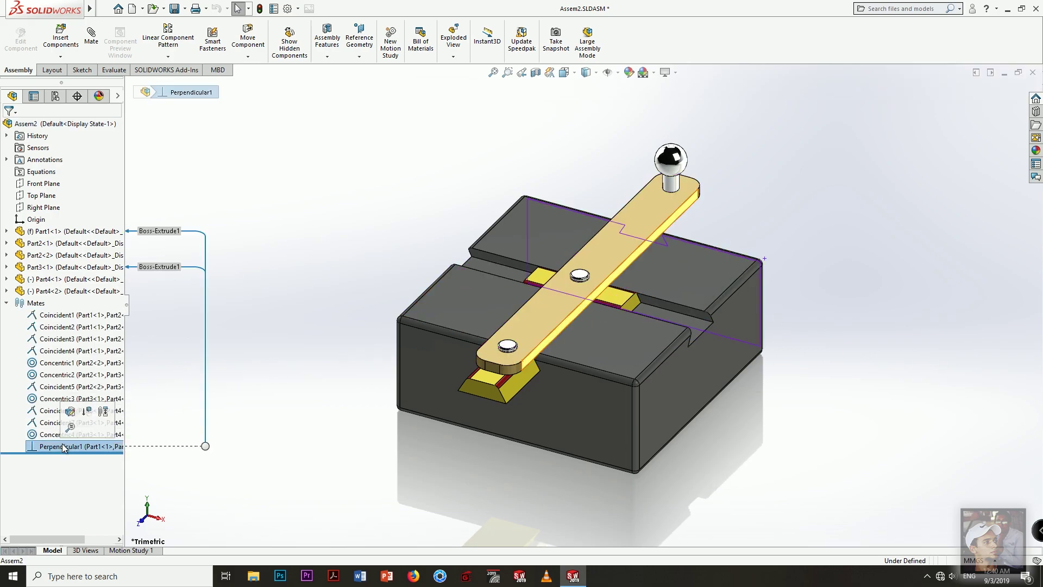
click(86, 412)
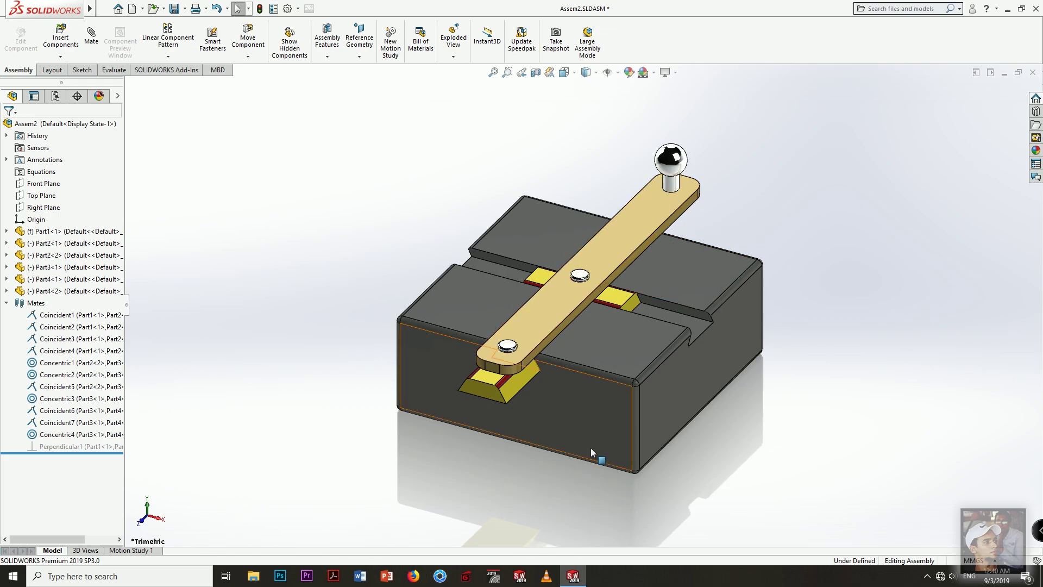
Hide the FeatureManager tree to widen the model view and switch to Motion Study 1
ctrl+middle_drag(599, 474, 594, 460)
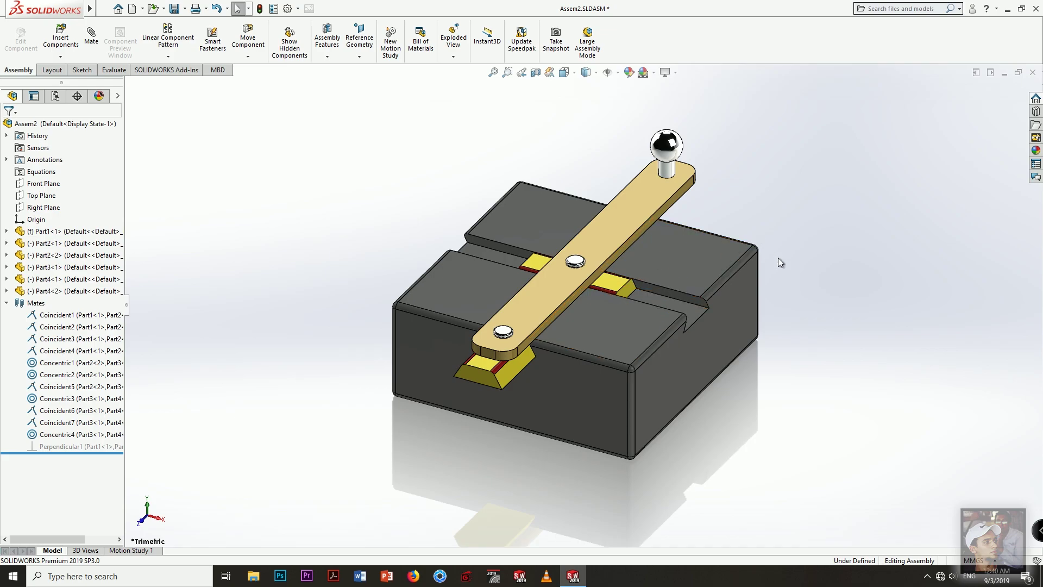
click(140, 319)
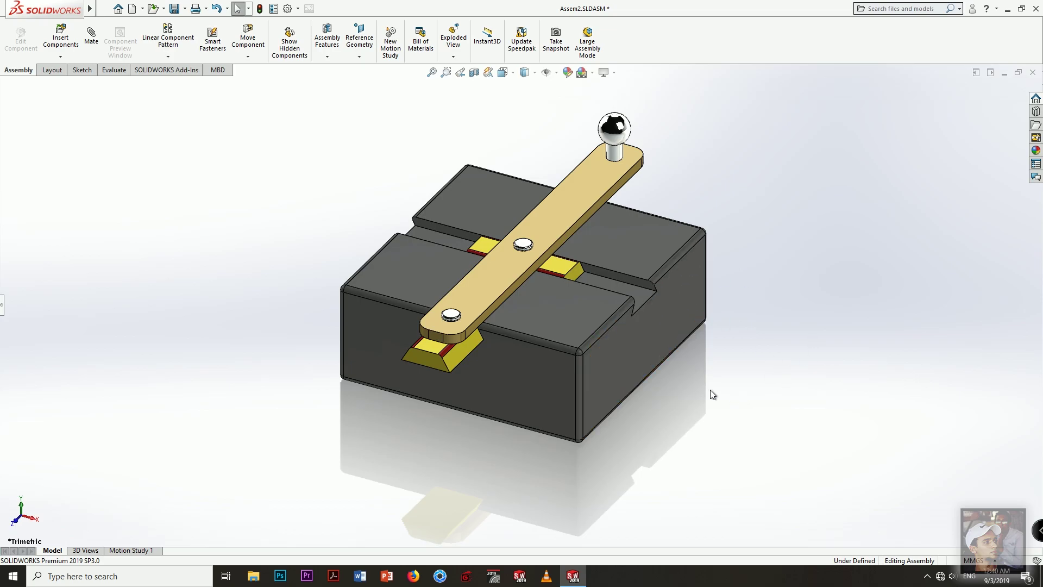
click(150, 550)
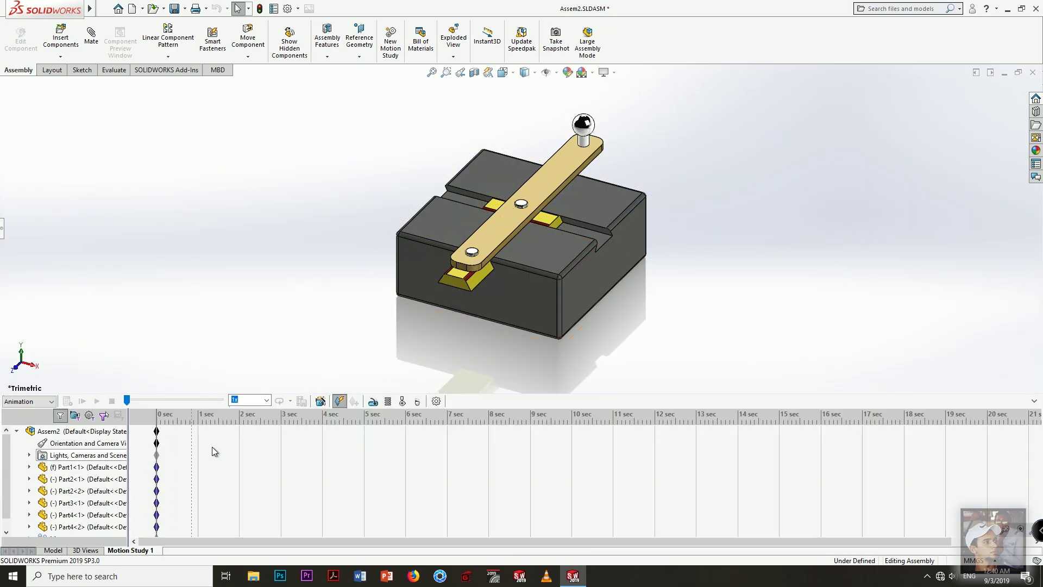
Turn on the SOLIDWORKS Motion add-in from Options > Add-Ins
click(298, 9)
click(318, 53)
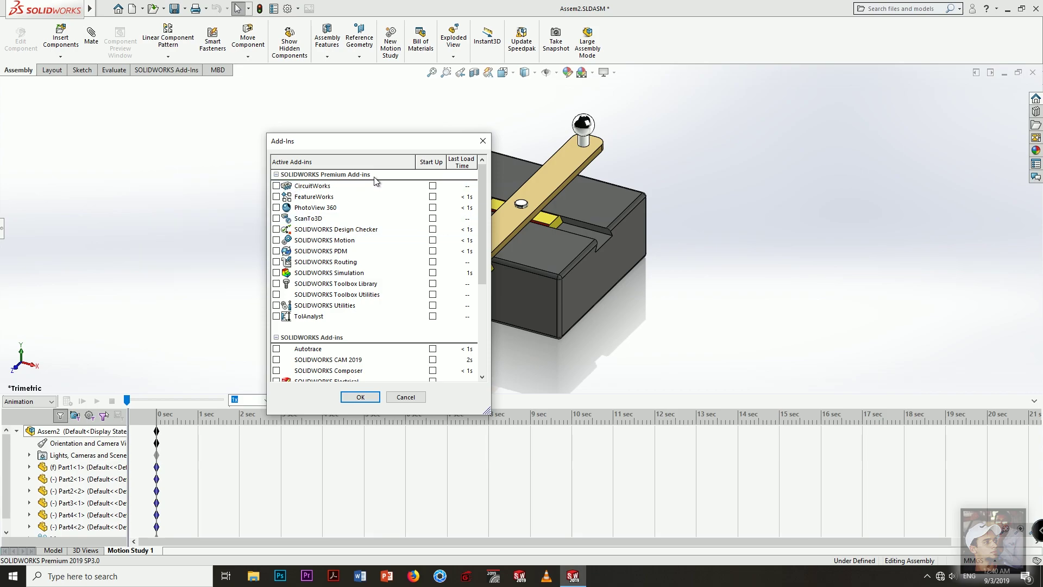
click(277, 240)
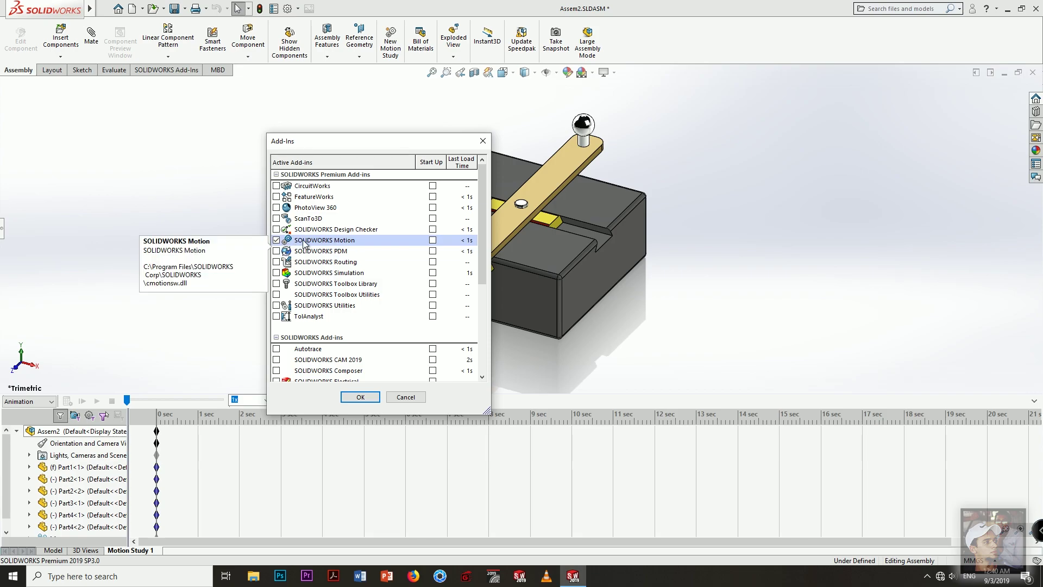
click(370, 399)
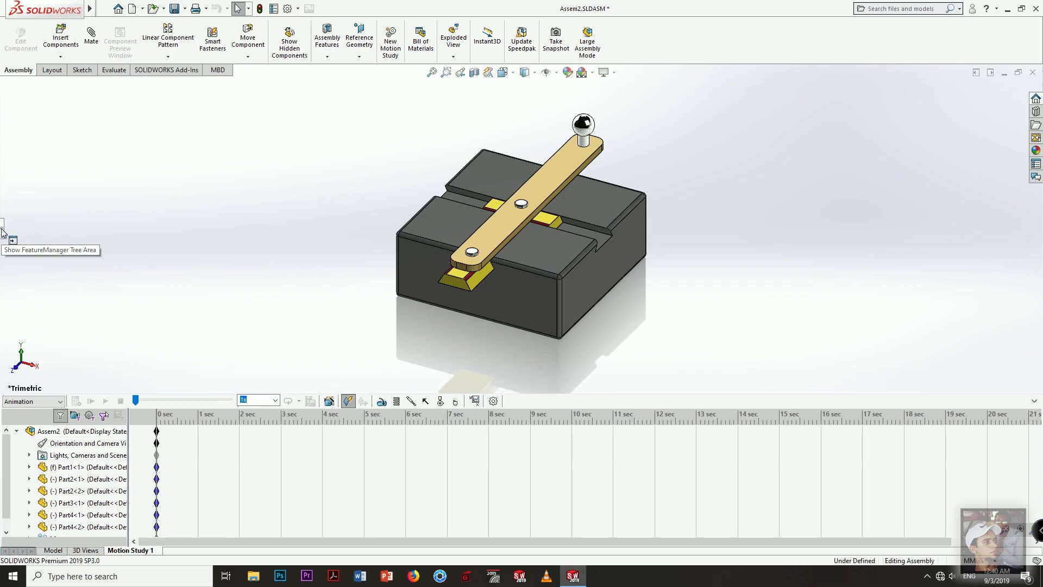
Set the study type to Motion Analysis, restore the feature tree, and start a motor
click(59, 400)
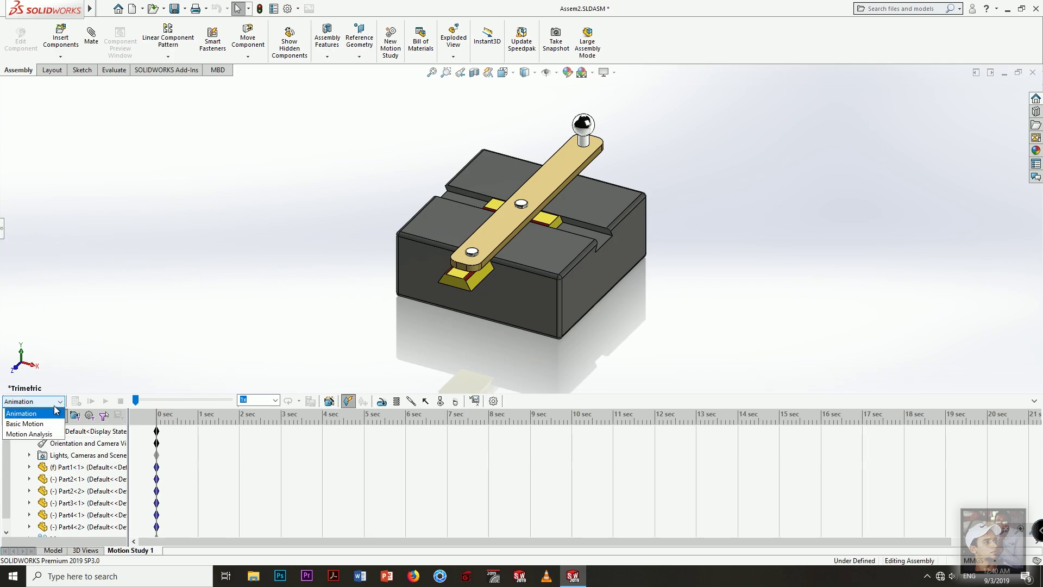
click(51, 436)
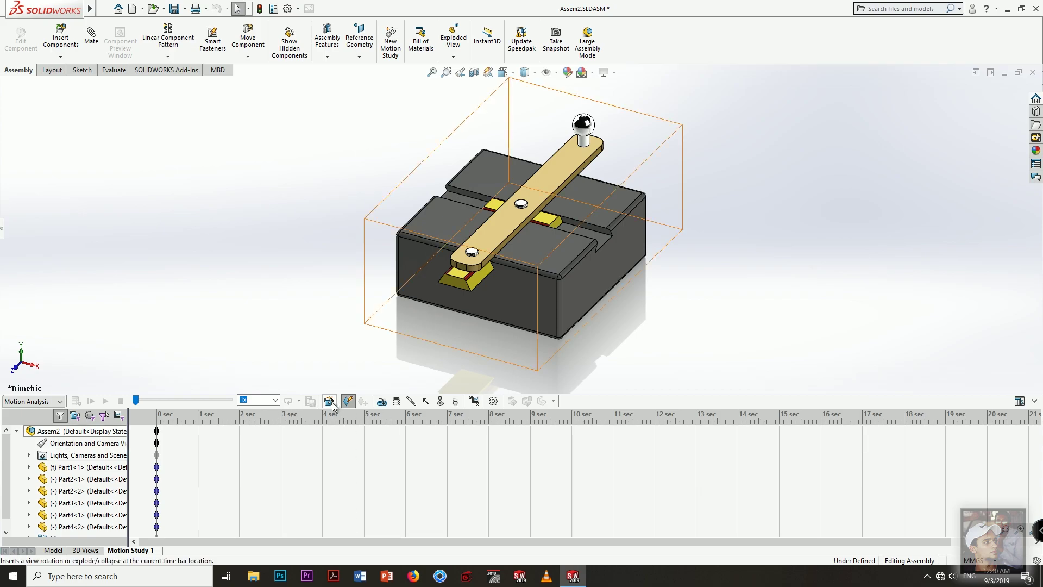
click(2, 230)
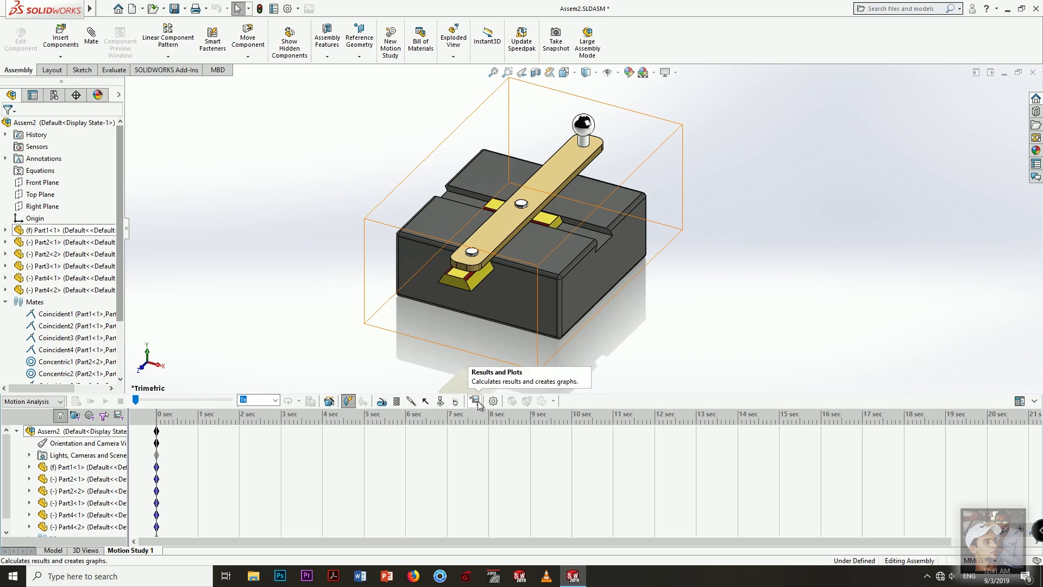
click(383, 401)
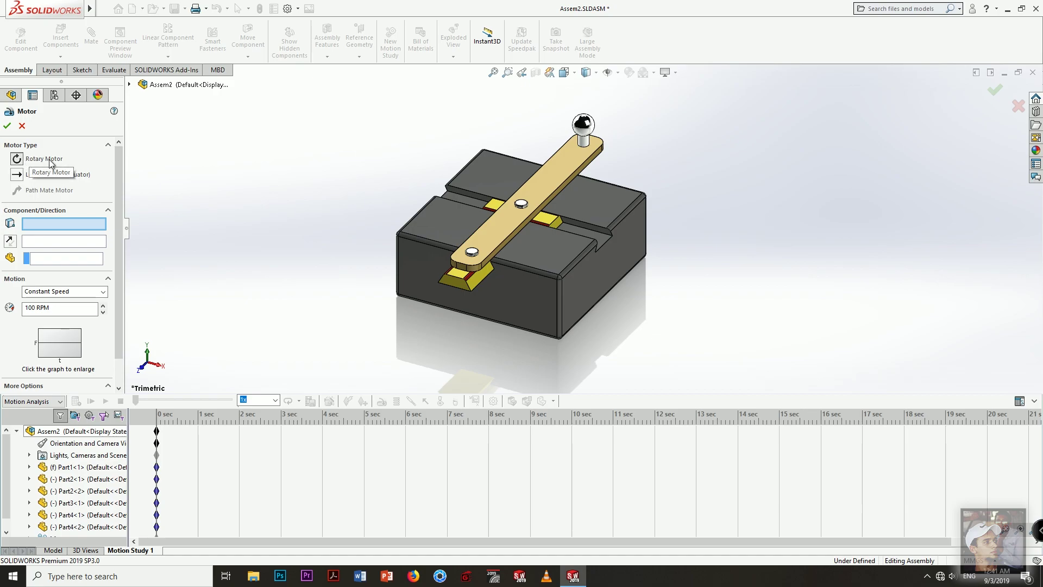
Drive the bar face at the knob pin with a 20 RPM constant-speed rotary motor
click(585, 145)
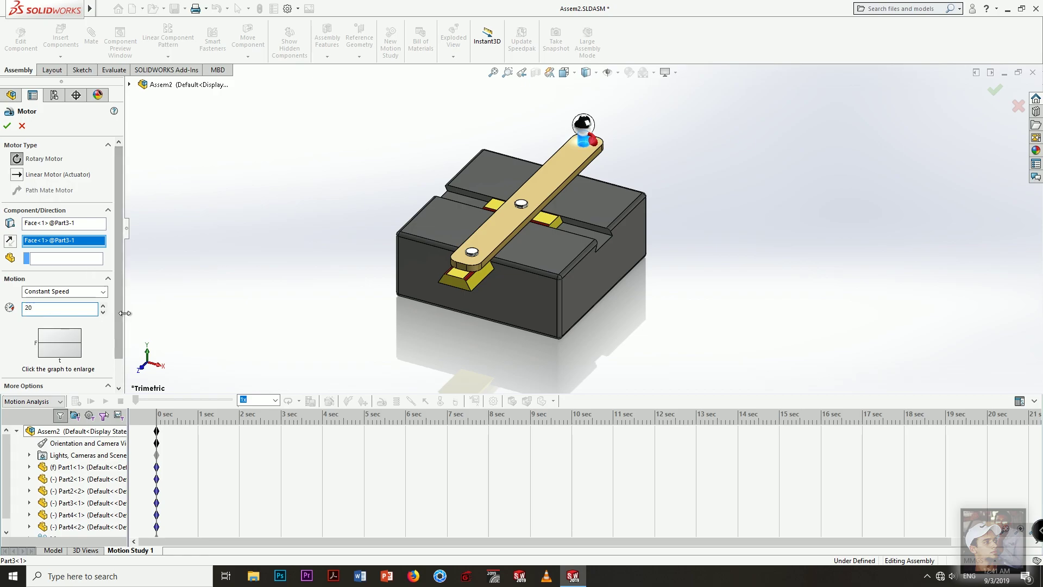
click(8, 128)
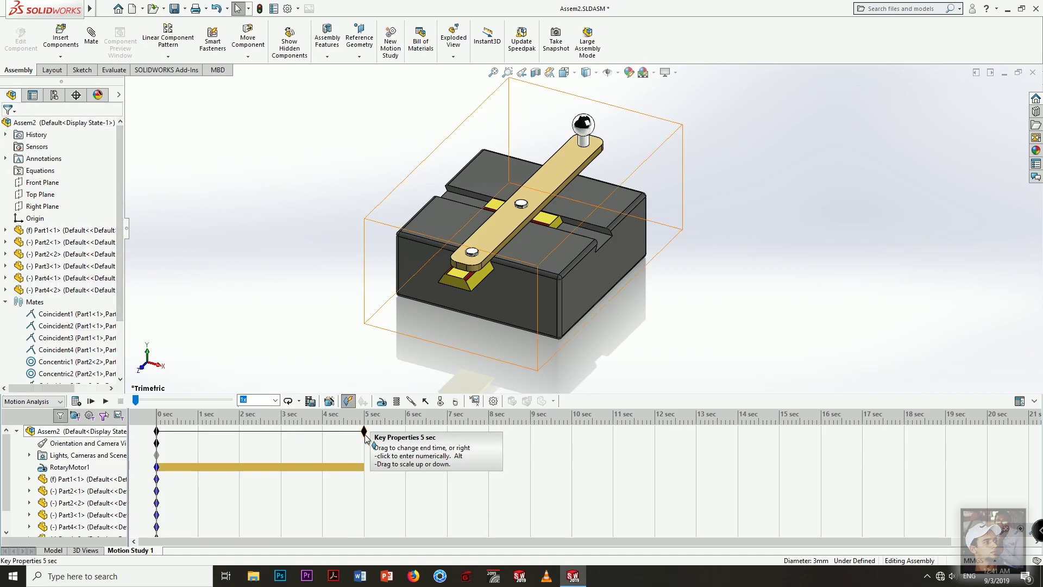
Calculate the 5-second study, stop playback, and scrub the time bar to check lever poses
click(77, 401)
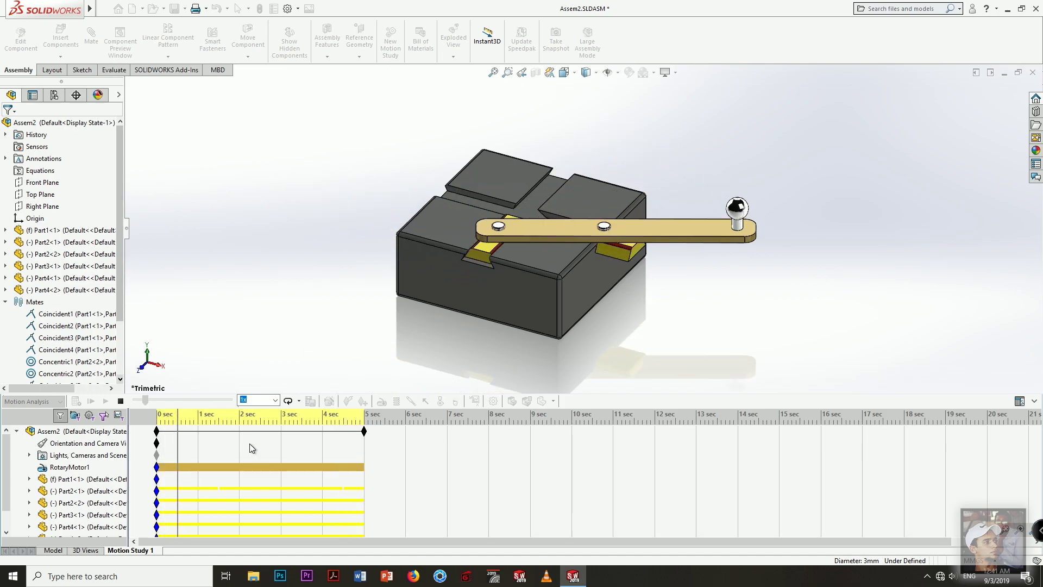
click(216, 431)
drag(219, 427, 281, 444)
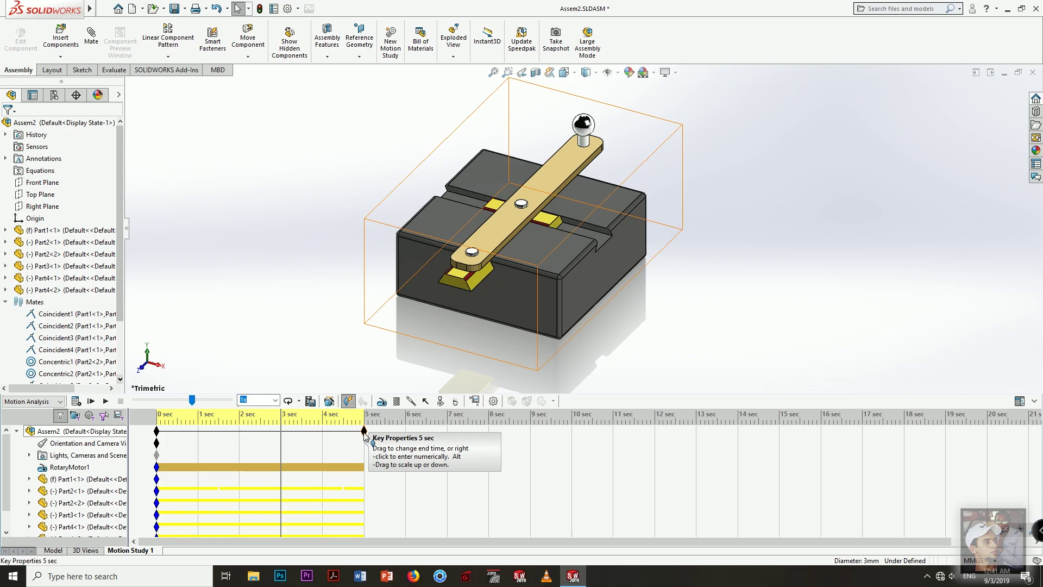
Shorten the study end time, play the animation in Loop mode, then stop it
drag(364, 432, 281, 432)
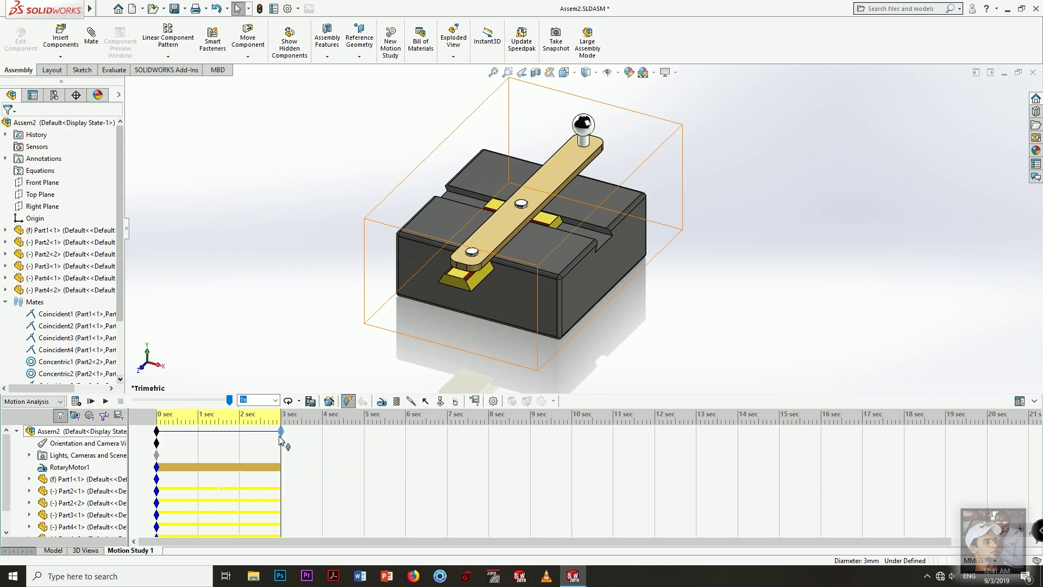
click(106, 402)
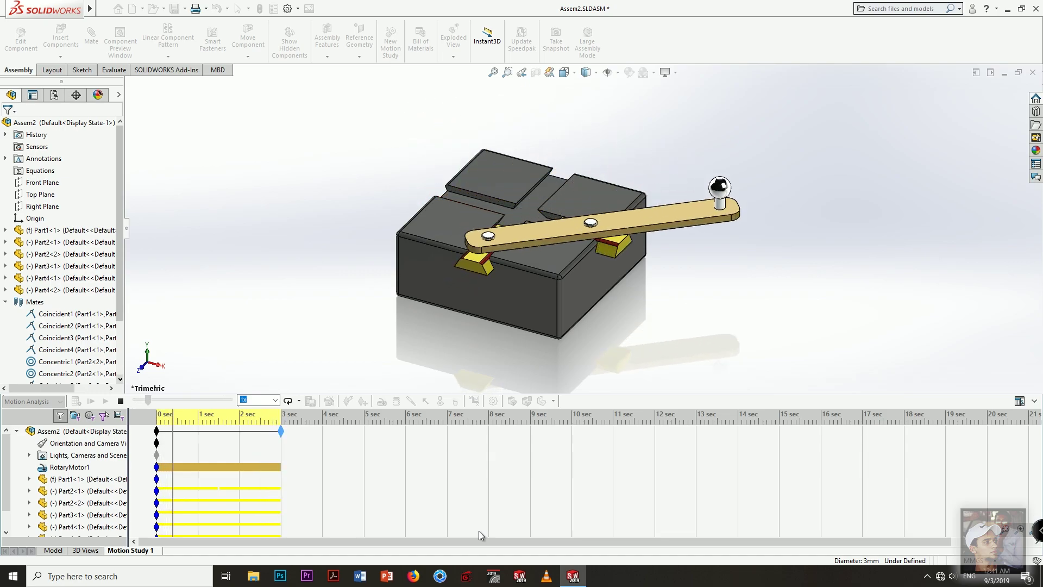
click(300, 401)
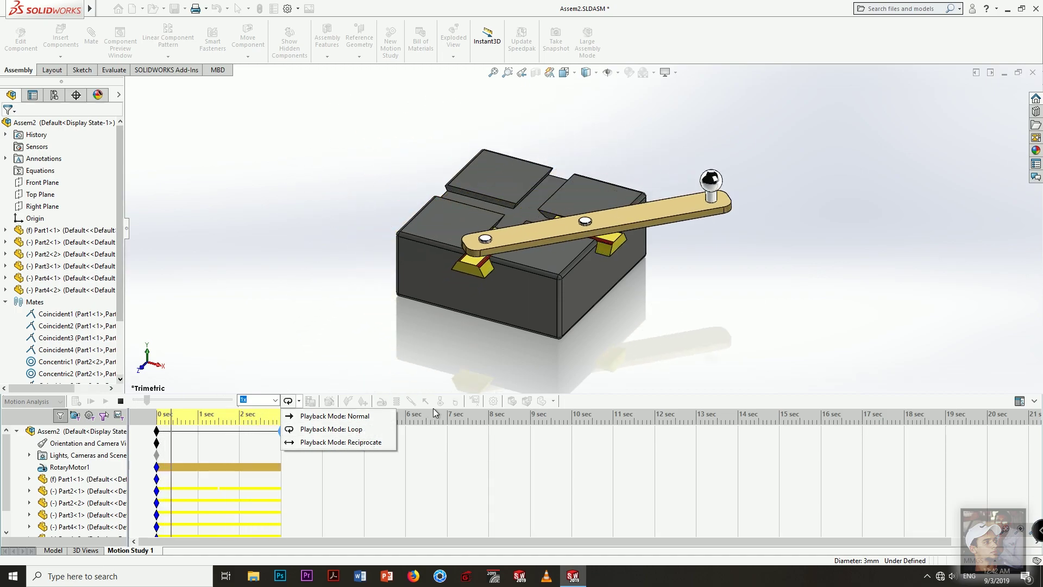
click(364, 429)
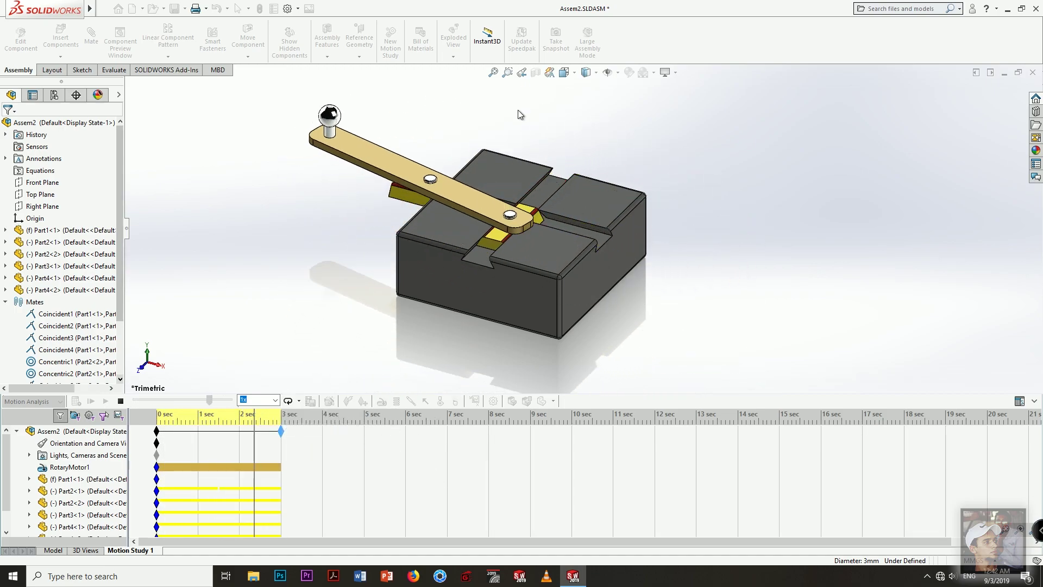
click(122, 401)
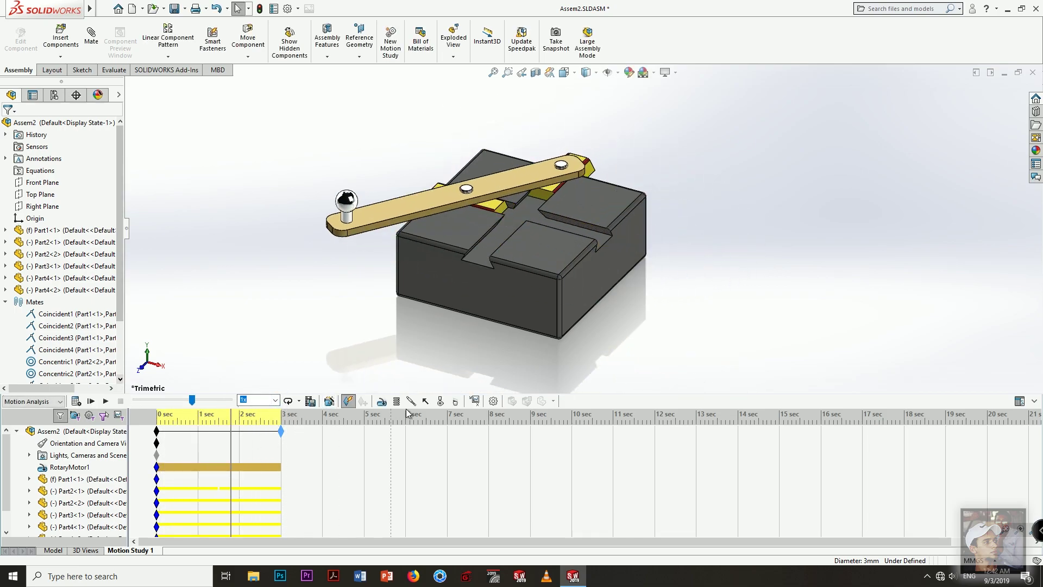
Add a Displacement/Velocity/Acceleration > Trace Path result on the knob-end vertex of the link
click(476, 401)
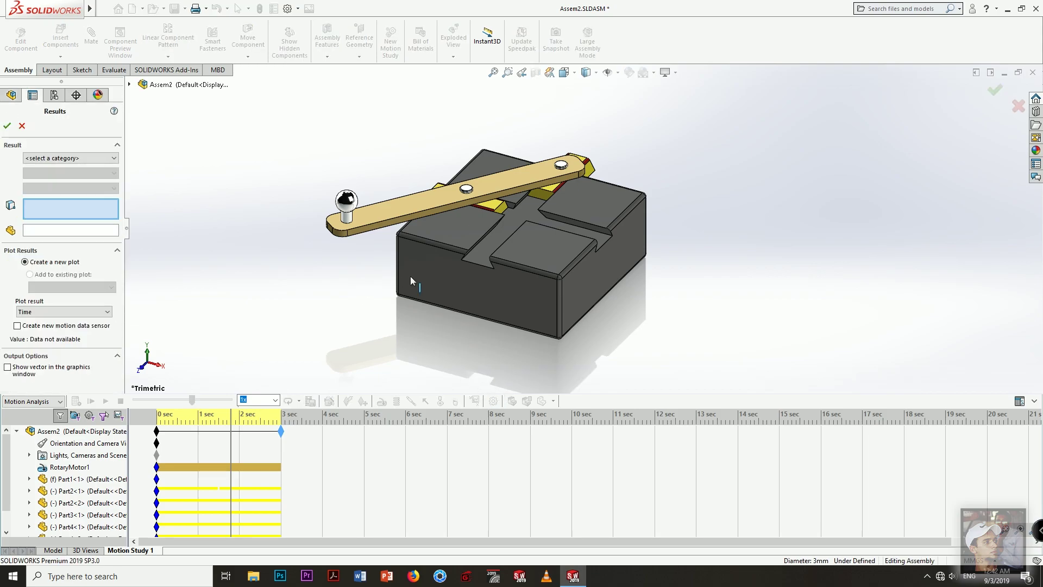
click(87, 158)
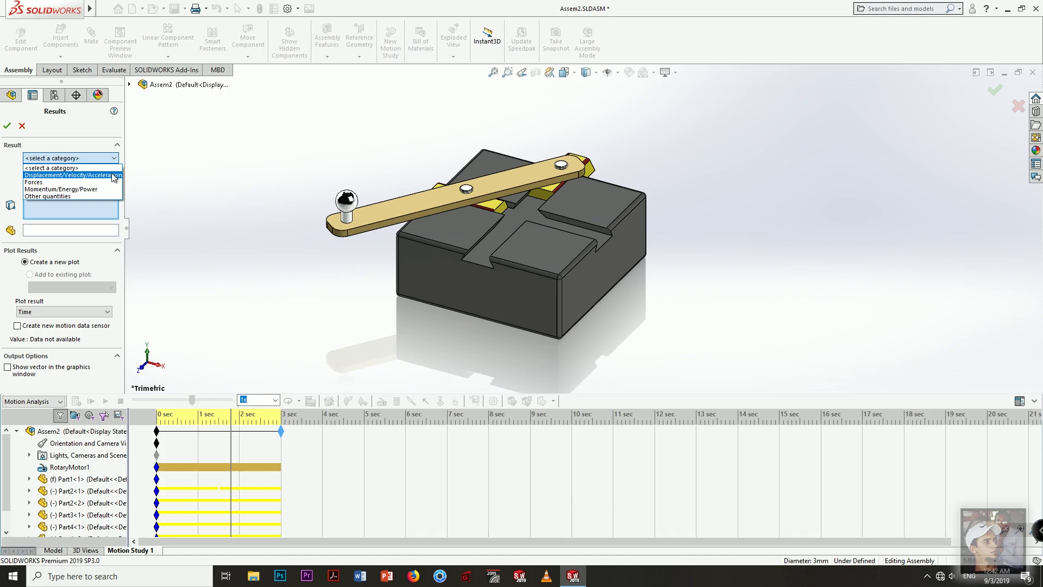
click(113, 175)
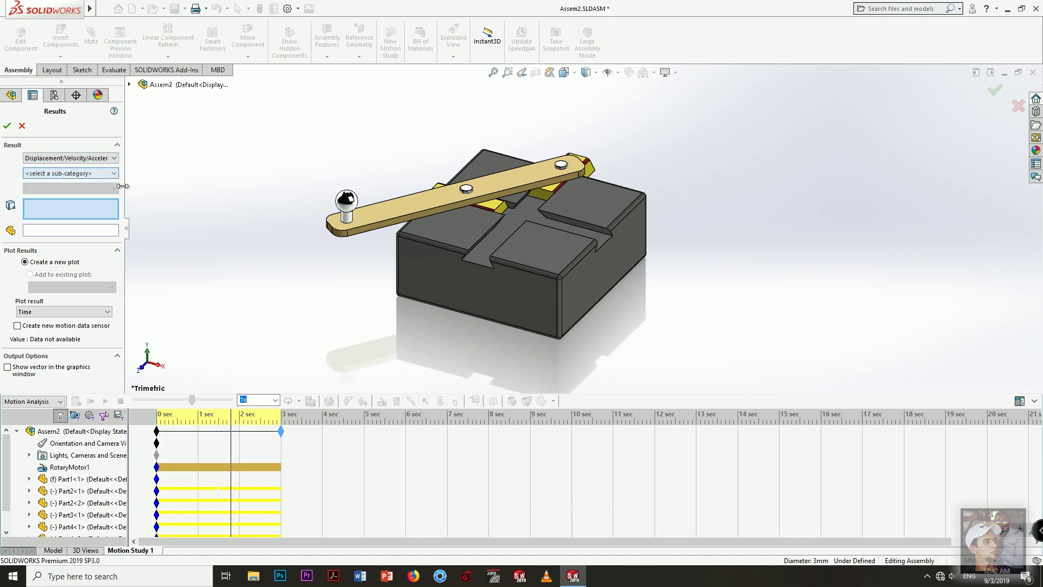
click(94, 175)
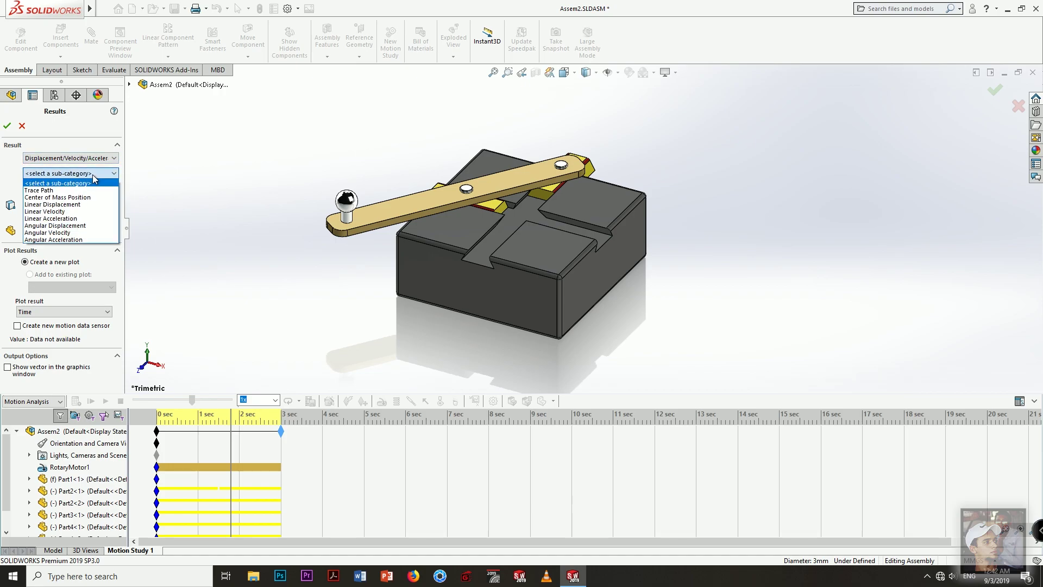
click(66, 190)
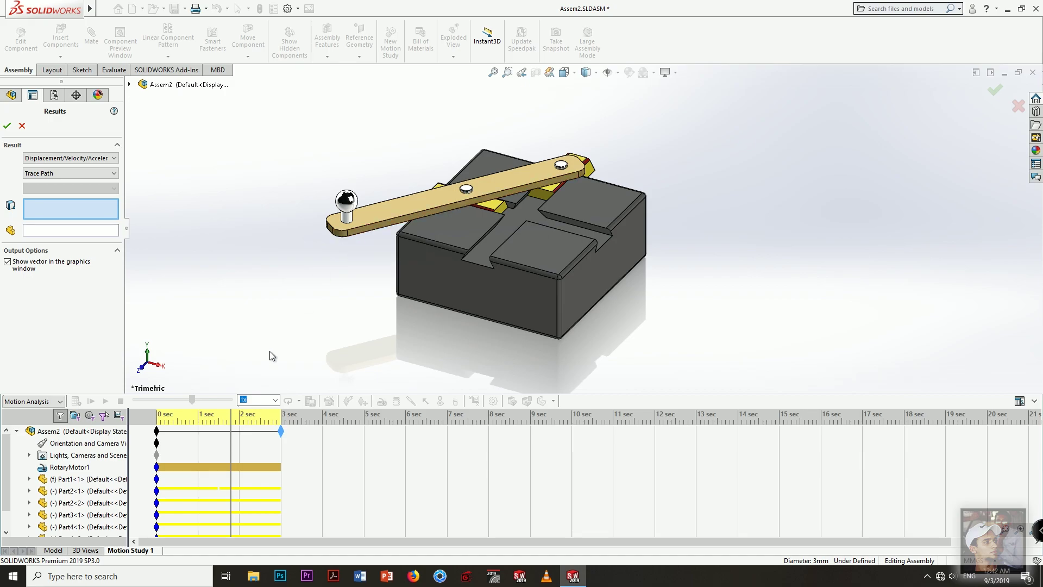
click(347, 230)
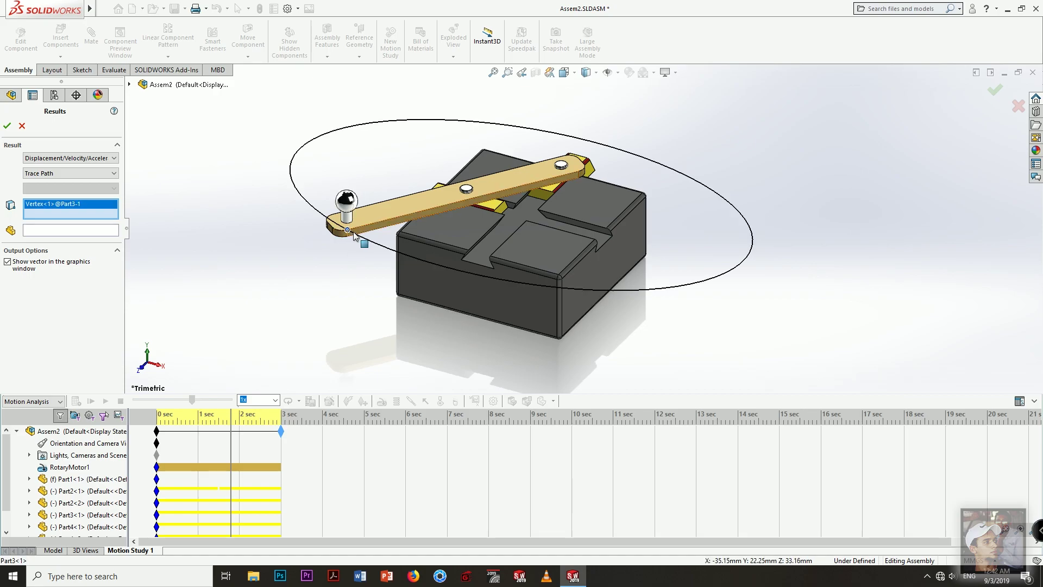
click(6, 128)
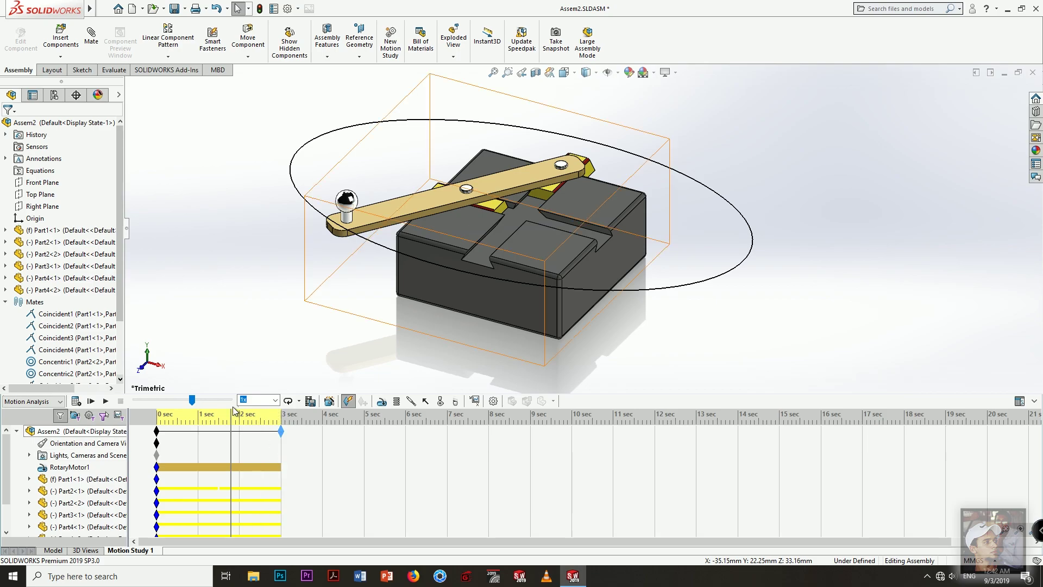
Rewind to 0 sec, recalculate and play the study, then stop and rewind to the start
drag(232, 420, 156, 408)
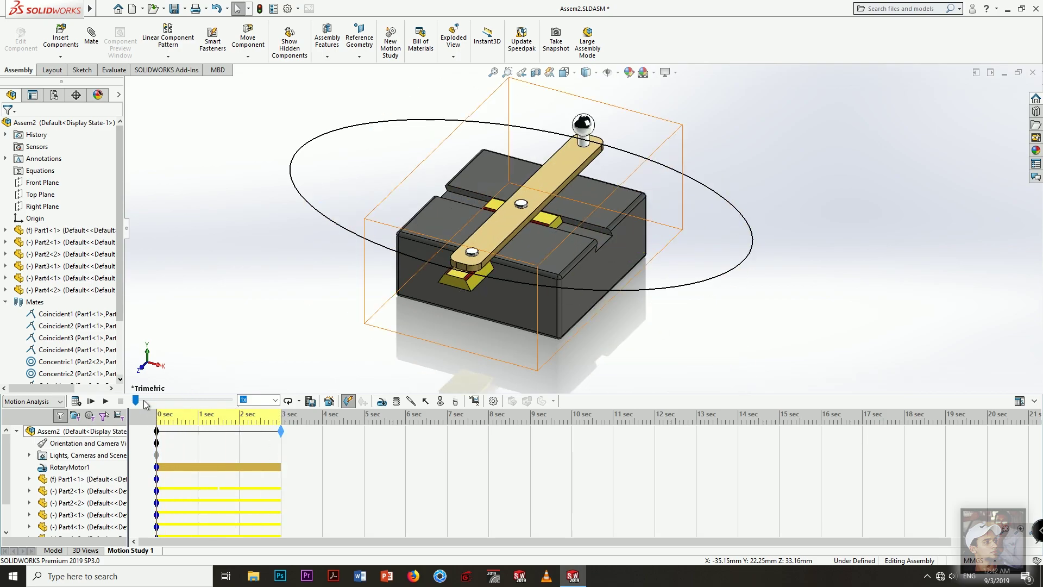
click(79, 401)
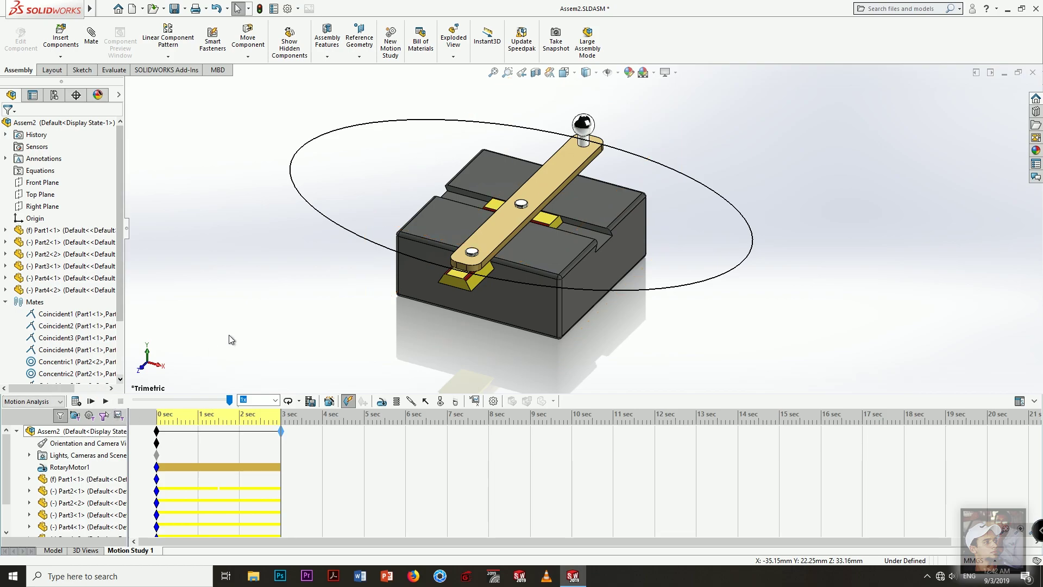
click(105, 401)
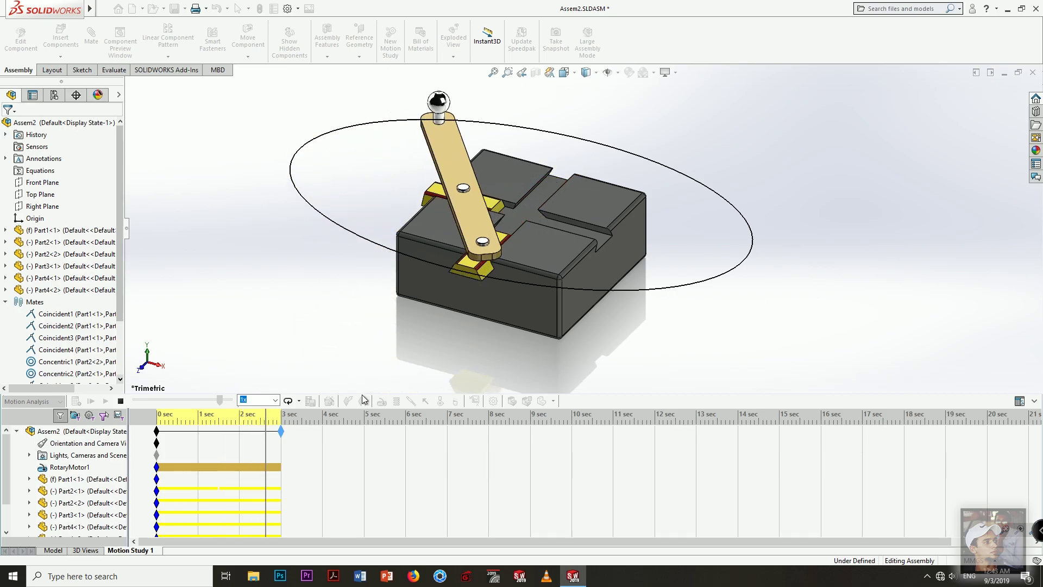
click(121, 402)
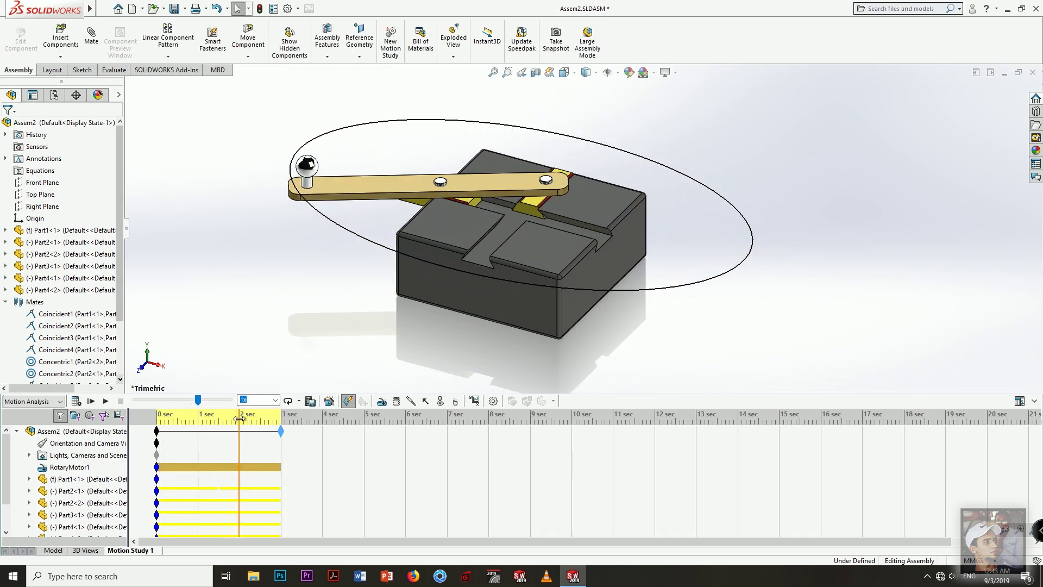
drag(239, 418, 139, 420)
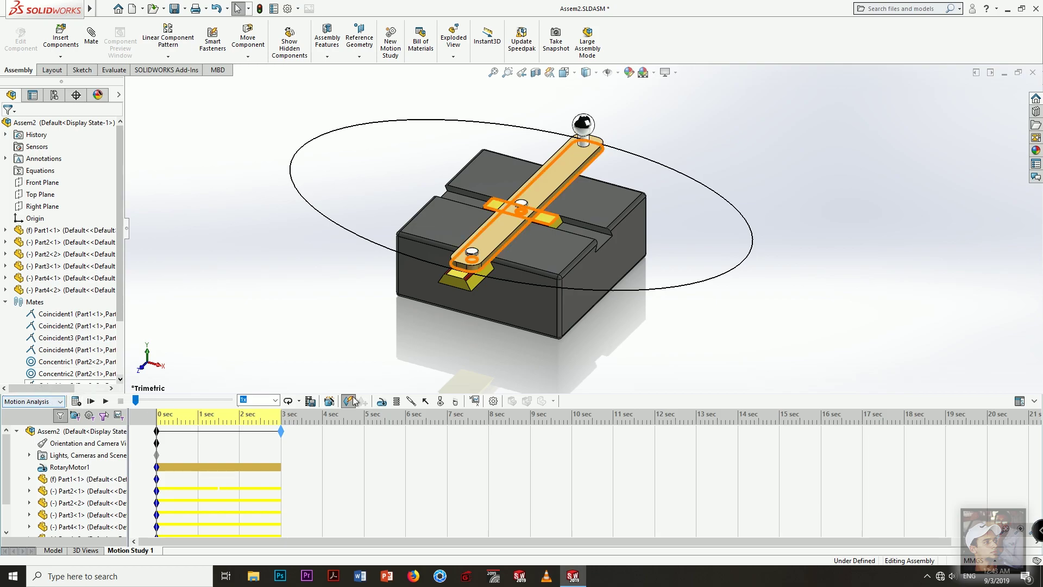
Save the animation as Ellipse Gen. Mechanism.avi at 1920 × 1080 with 16:9 aspect ratio
click(310, 402)
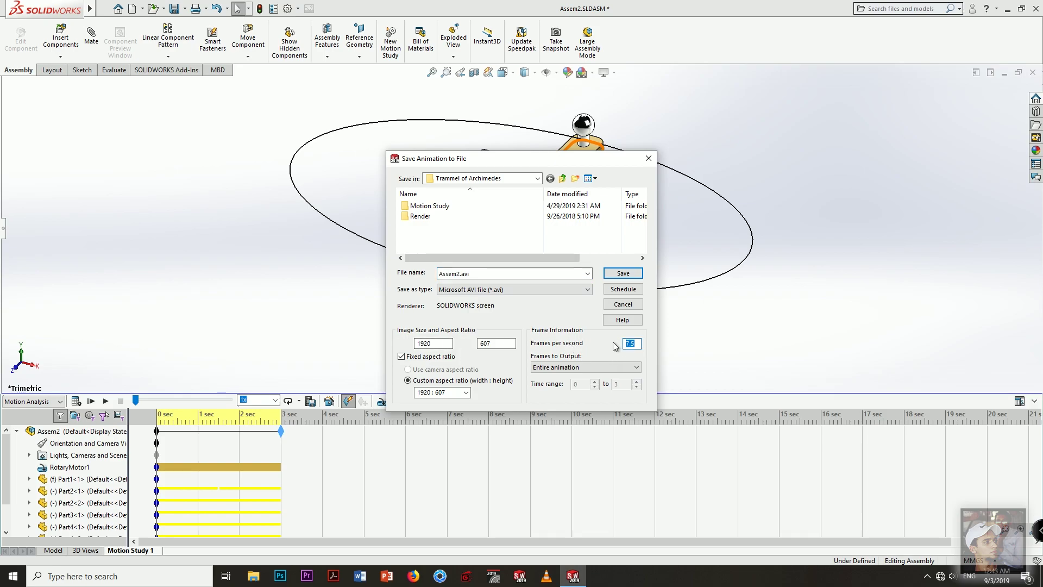
click(467, 393)
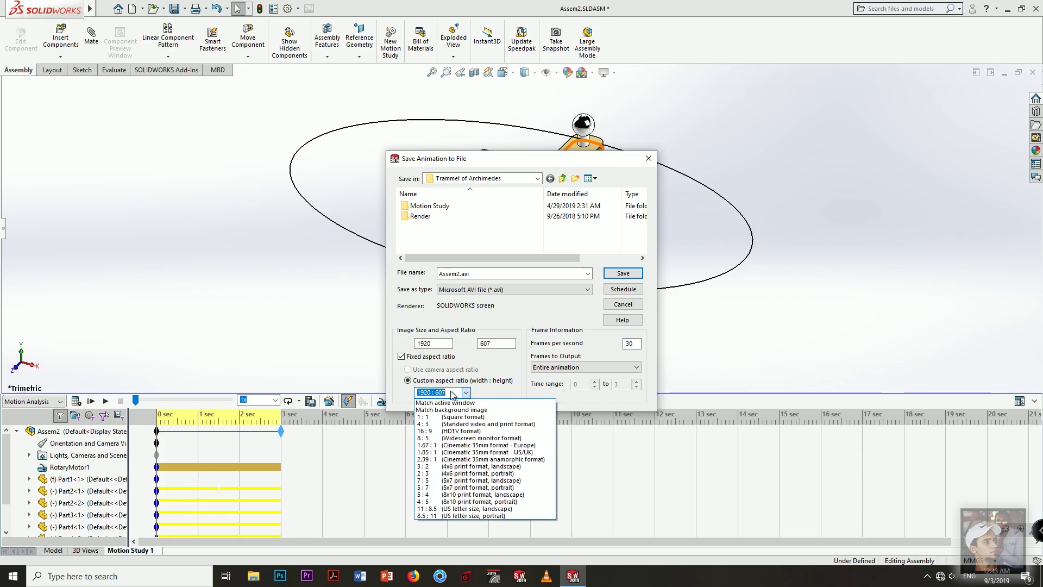
click(447, 430)
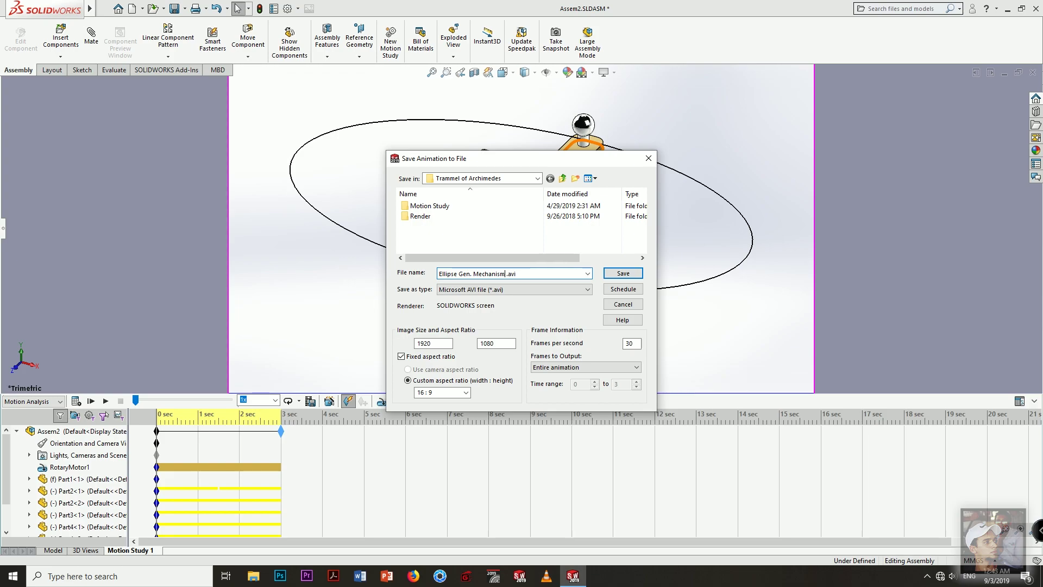
click(623, 273)
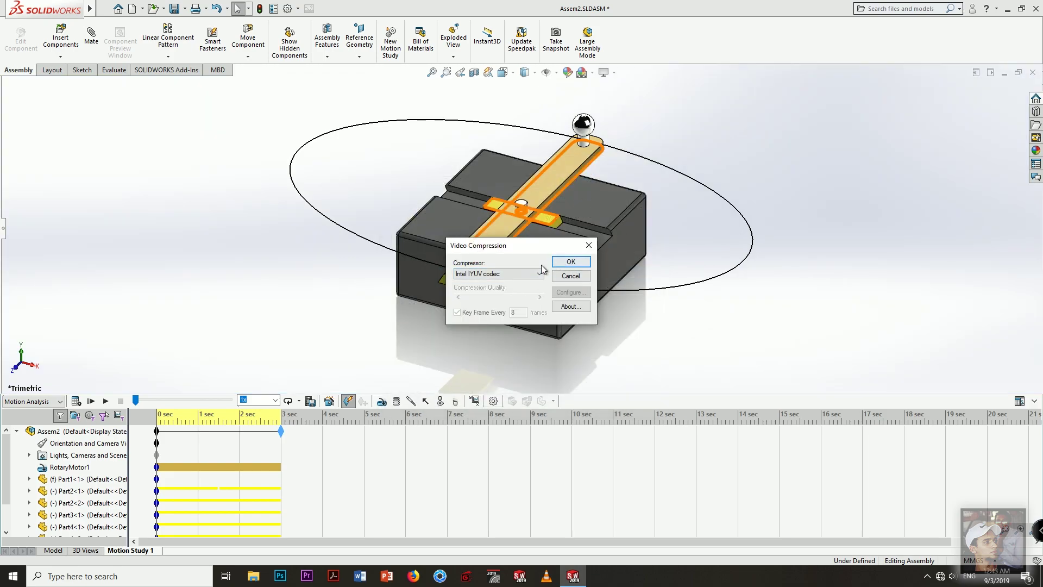
Choose Full Frames (Uncompressed) compression and record the video
click(541, 274)
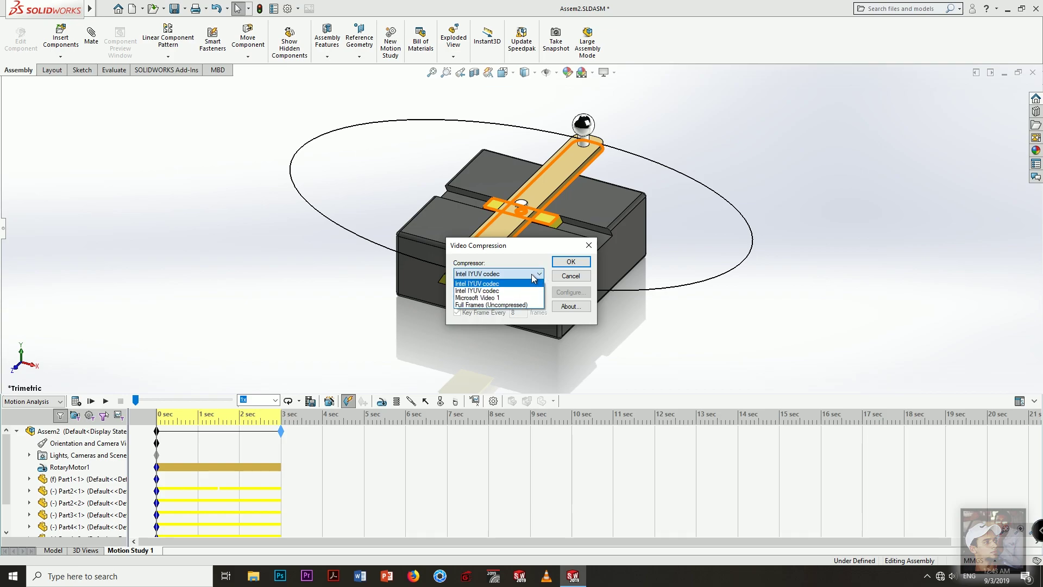
click(507, 308)
click(571, 261)
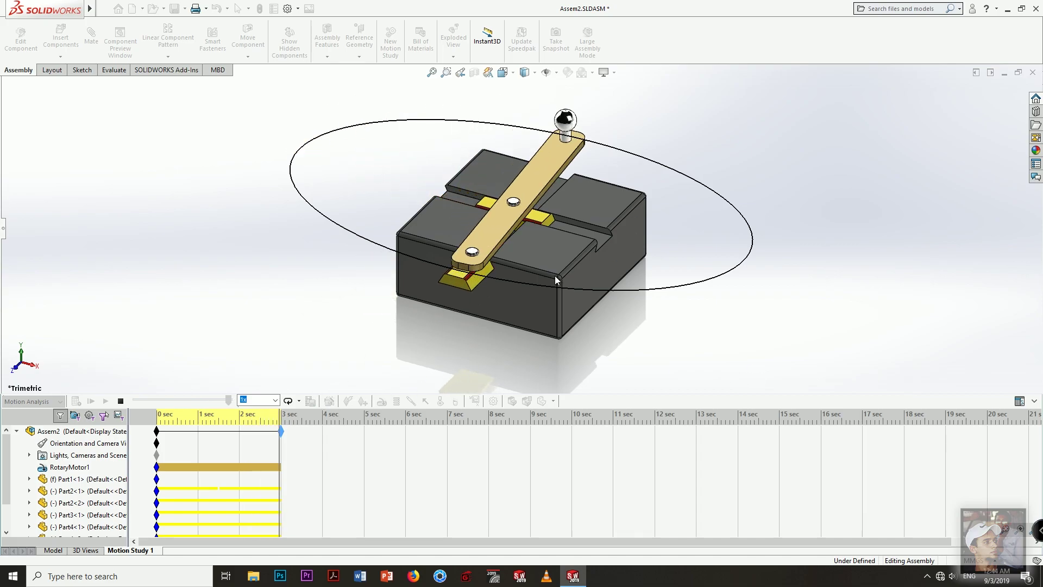
Close the assembly saving all documents, then open Ellipse Gen. Mechanism.avi in VLC
click(1036, 8)
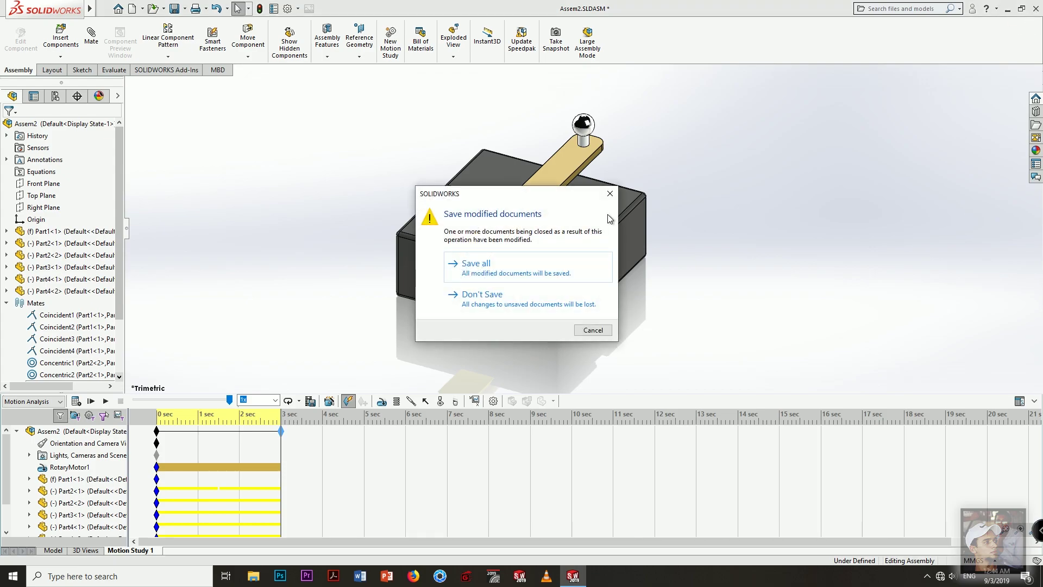
click(531, 266)
click(512, 250)
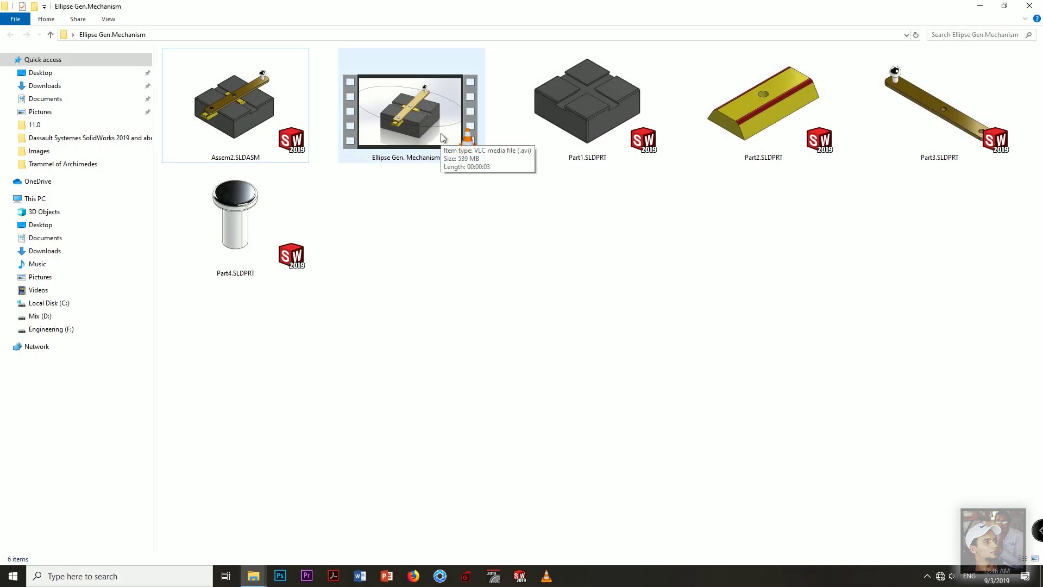
double_click(441, 132)
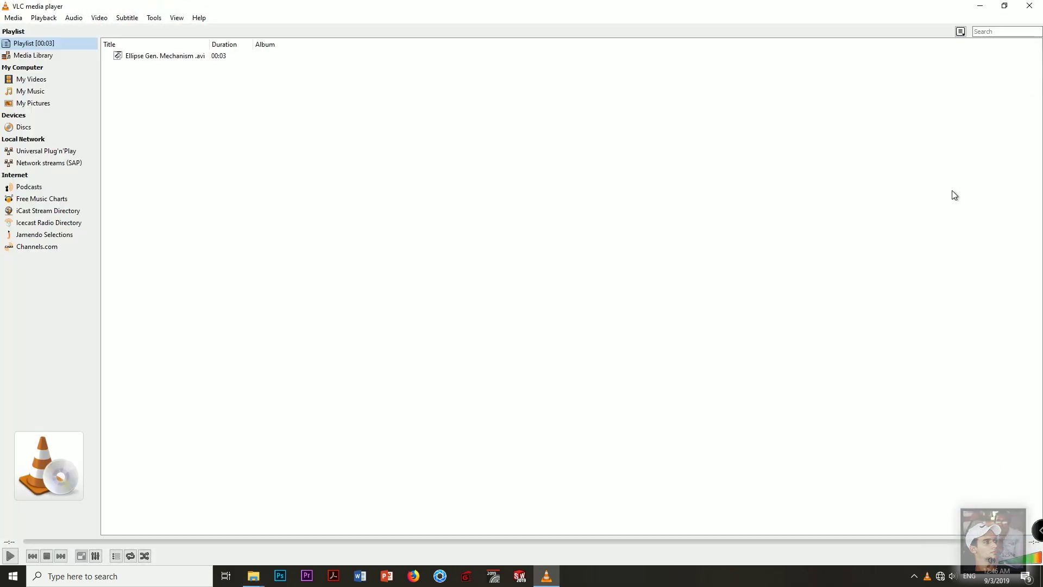
Replay the Ellipse Gen. Mechanism video from the start in VLC
click(10, 555)
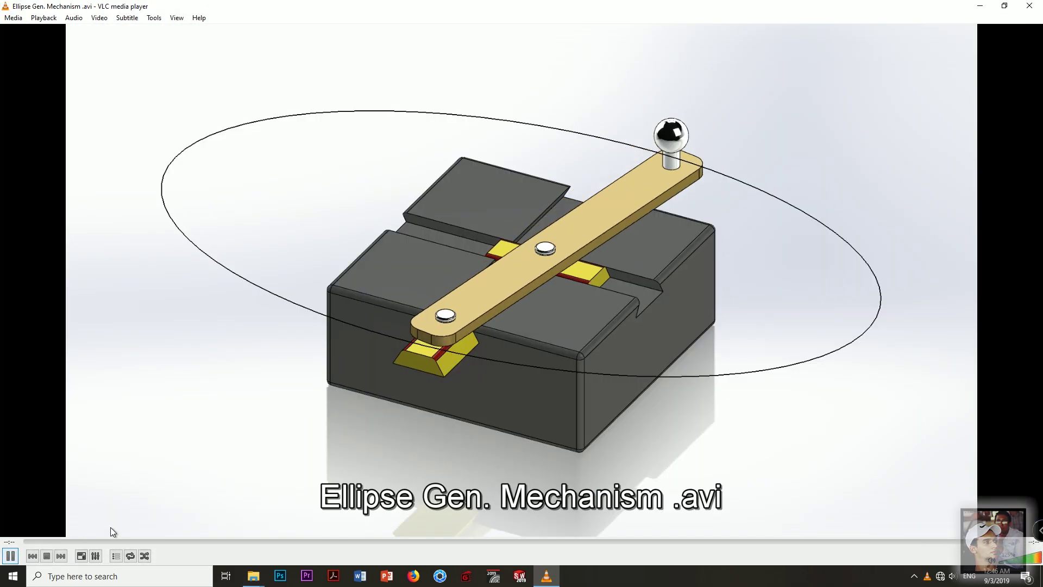